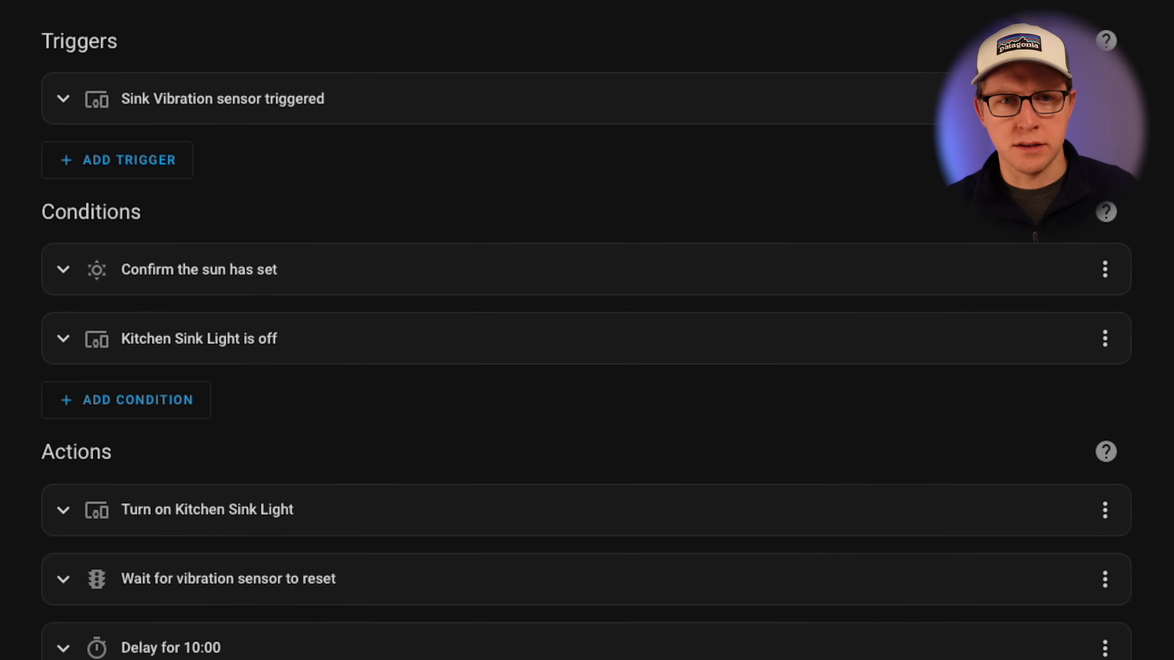
{"action": "left_click", "coordinate": [62, 100]}
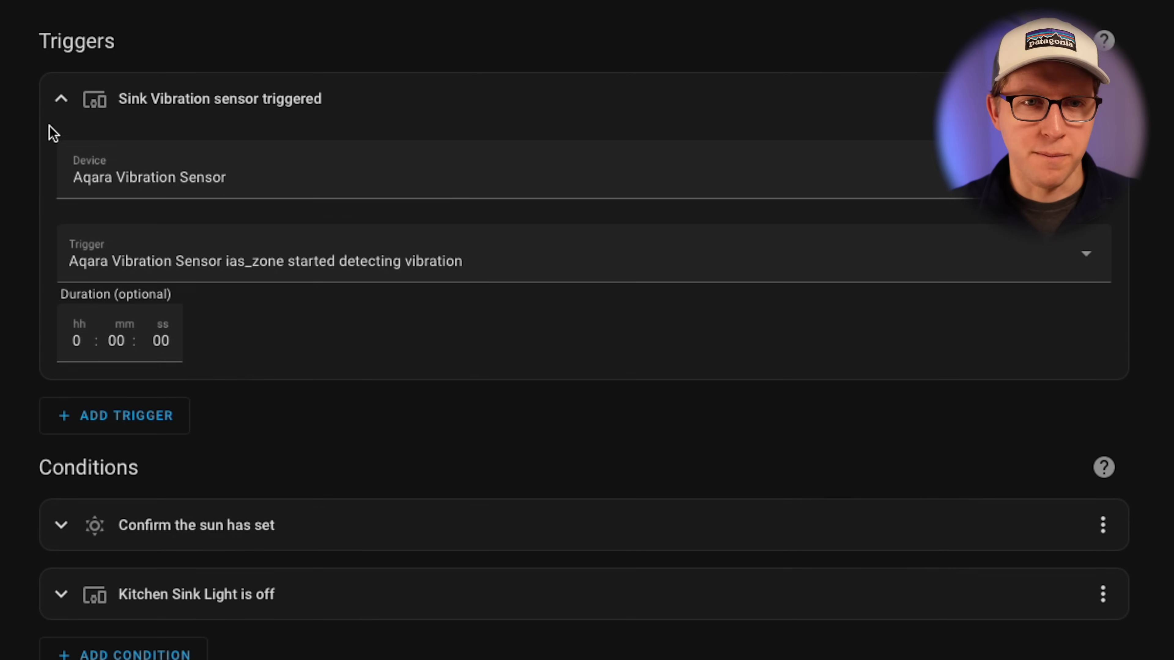
{"action": "left_click", "coordinate": [61, 99]}
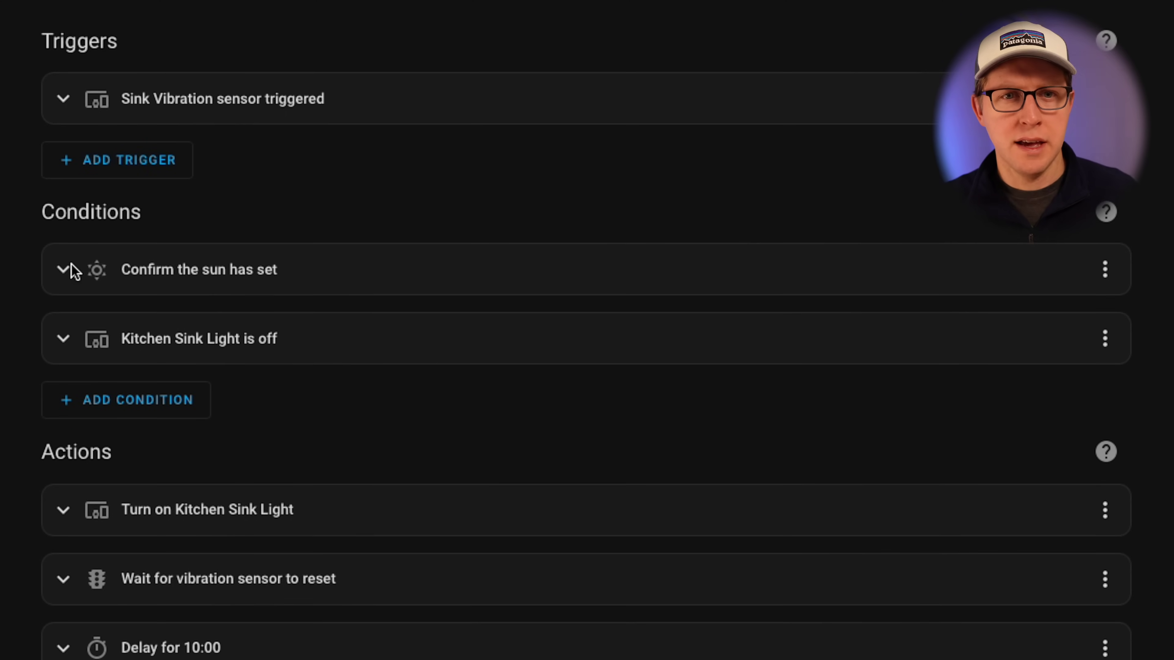
{"action": "left_click", "coordinate": [64, 270]}
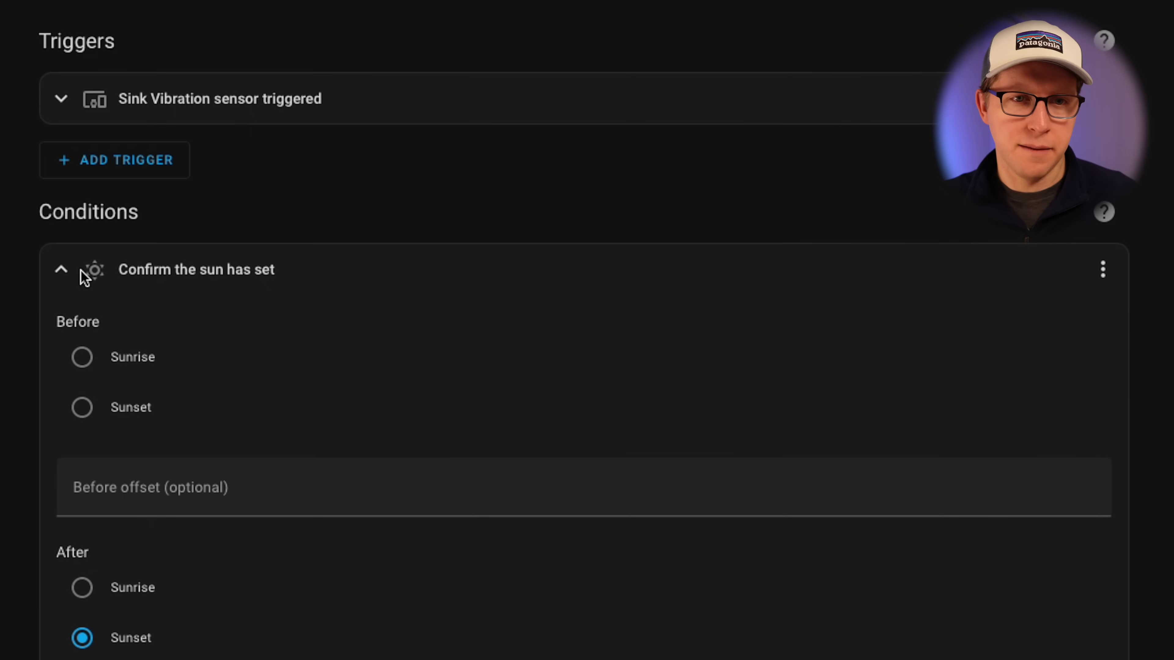
{"action": "left_click", "coordinate": [64, 270]}
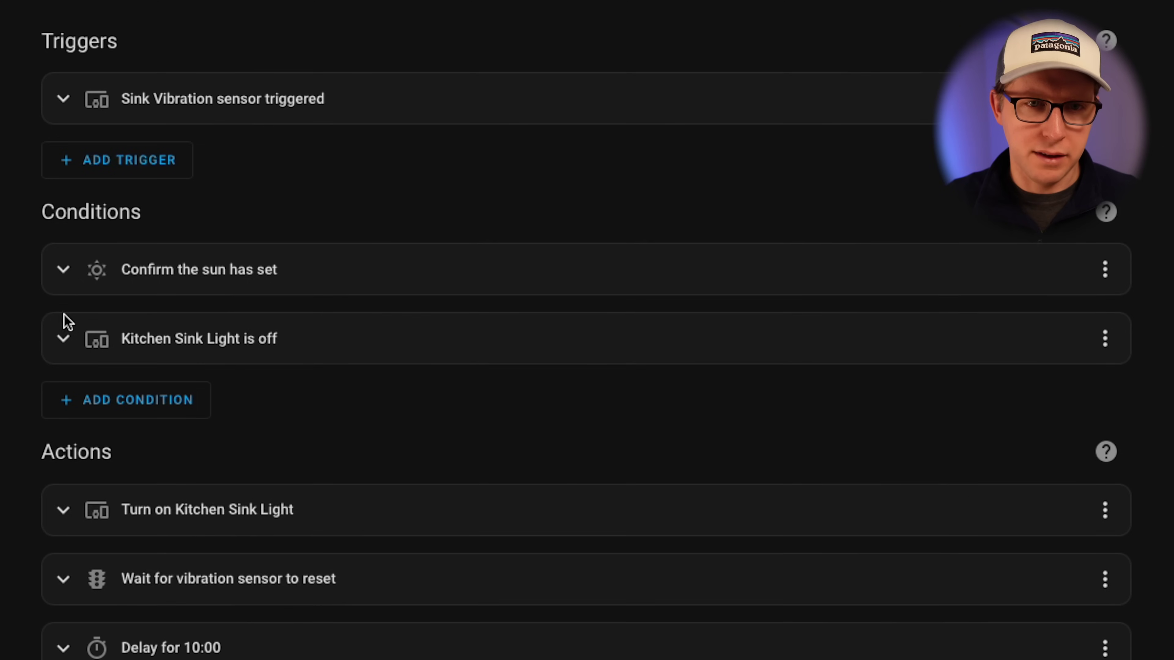
{"action": "left_click", "coordinate": [61, 340]}
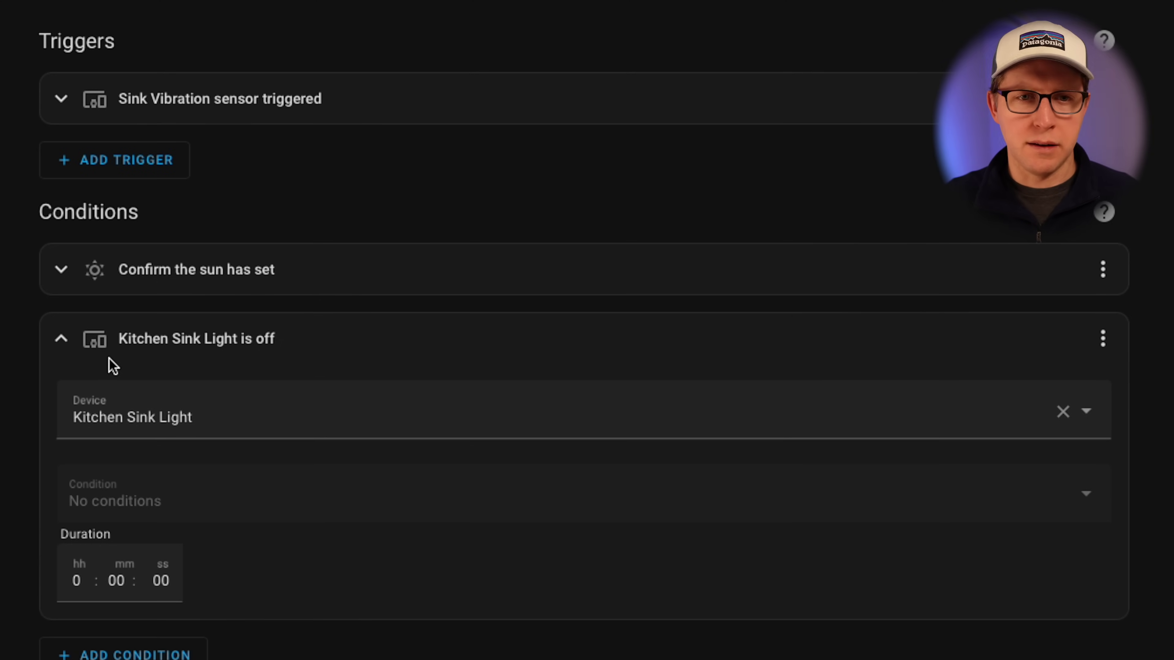
{"action": "left_click", "coordinate": [67, 340]}
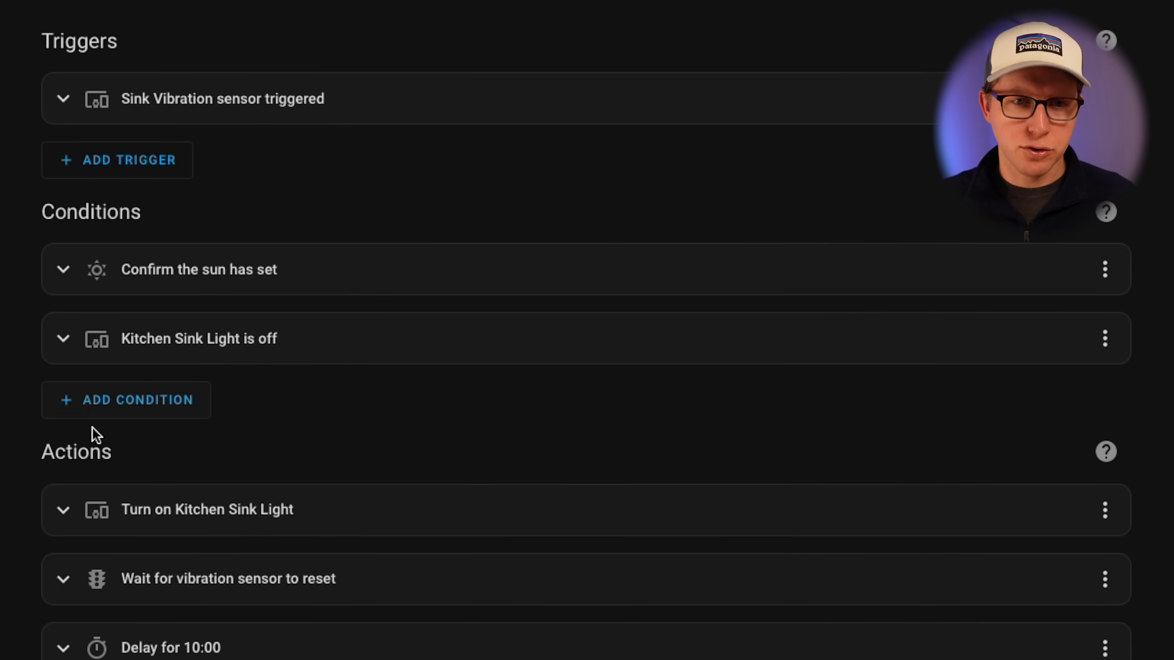
Inspect the turn-on Kitchen Sink Light action's device settings, then collapse it.
{"action": "scroll", "coordinate": [94, 444], "scroll_direction": "down", "scroll_amount": 2}
{"action": "scroll", "coordinate": [91, 416], "scroll_direction": "down", "scroll_amount": 4}
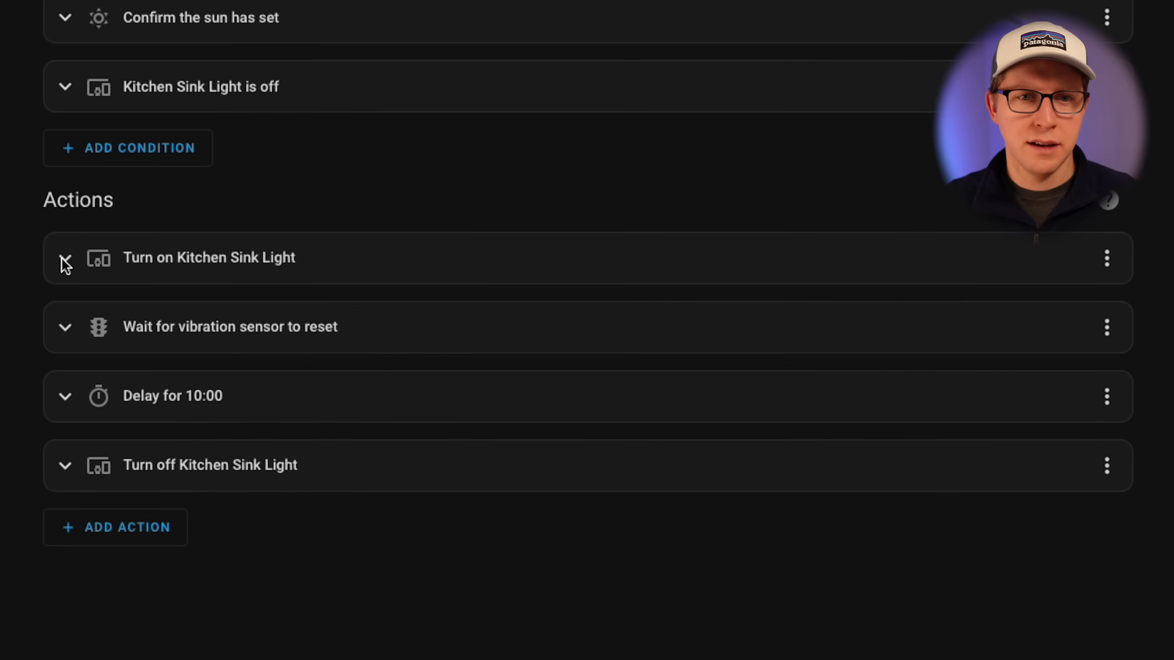
{"action": "left_click", "coordinate": [107, 266]}
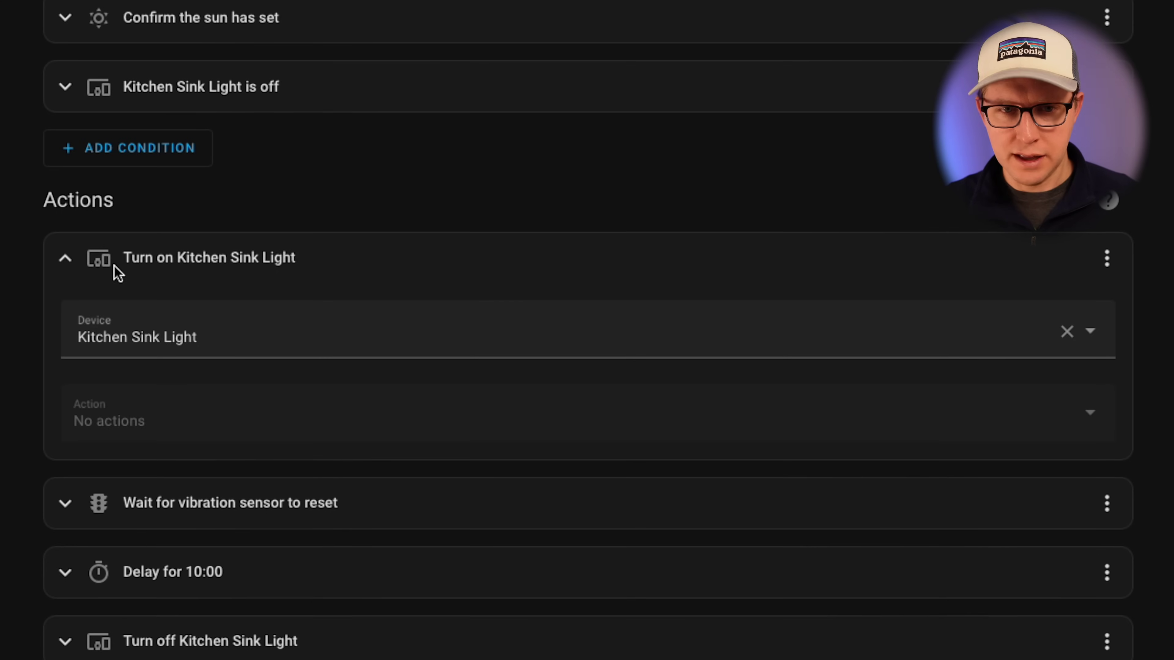
{"action": "left_click", "coordinate": [65, 258]}
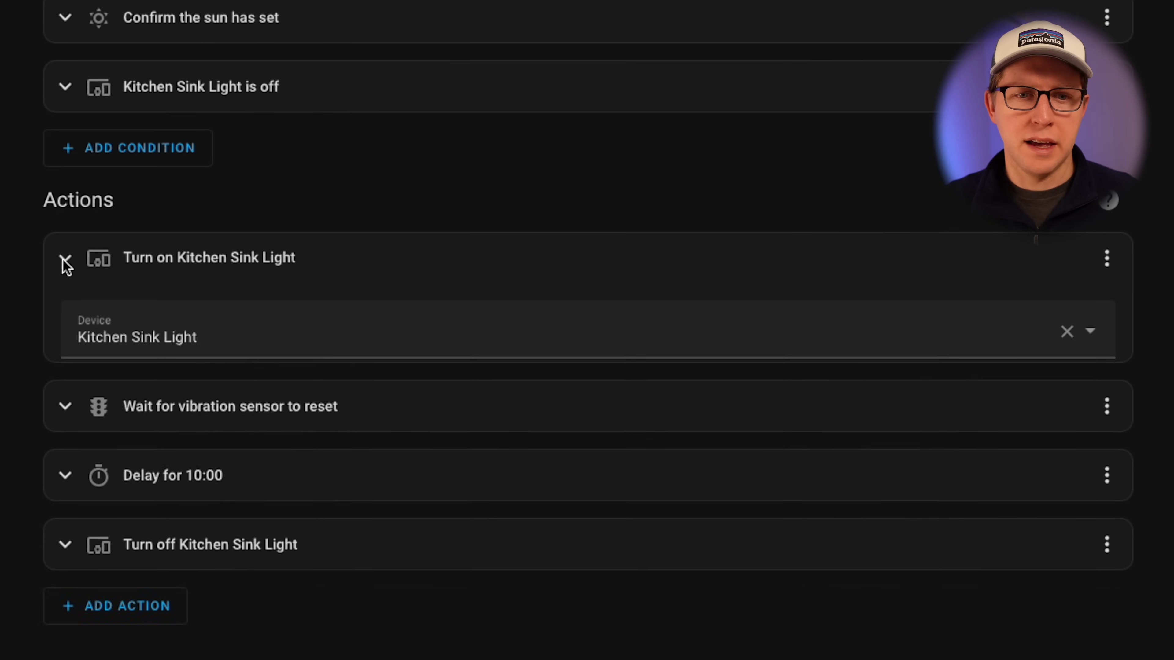
Review the wait-for-vibration-reset step and its stopped-detecting trigger, then the 10:00 delay.
{"action": "left_click", "coordinate": [65, 327]}
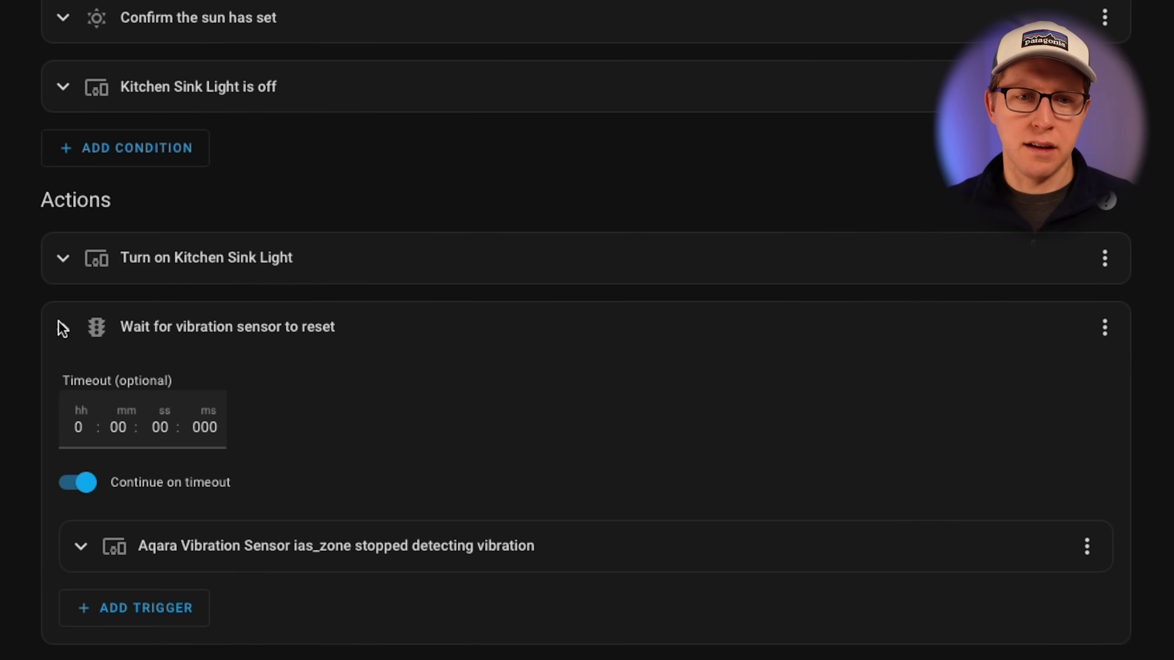
{"action": "scroll", "coordinate": [115, 351], "scroll_direction": "down", "scroll_amount": 1}
{"action": "scroll", "coordinate": [116, 350], "scroll_direction": "down", "scroll_amount": 1}
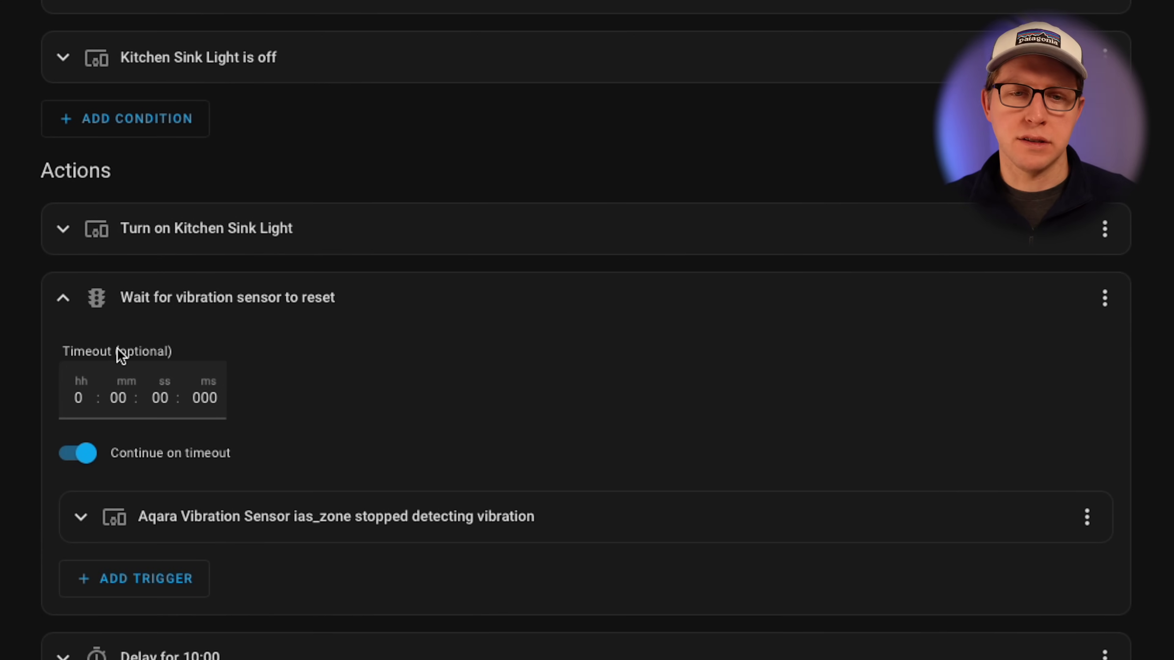
{"action": "scroll", "coordinate": [116, 349], "scroll_direction": "down", "scroll_amount": 1}
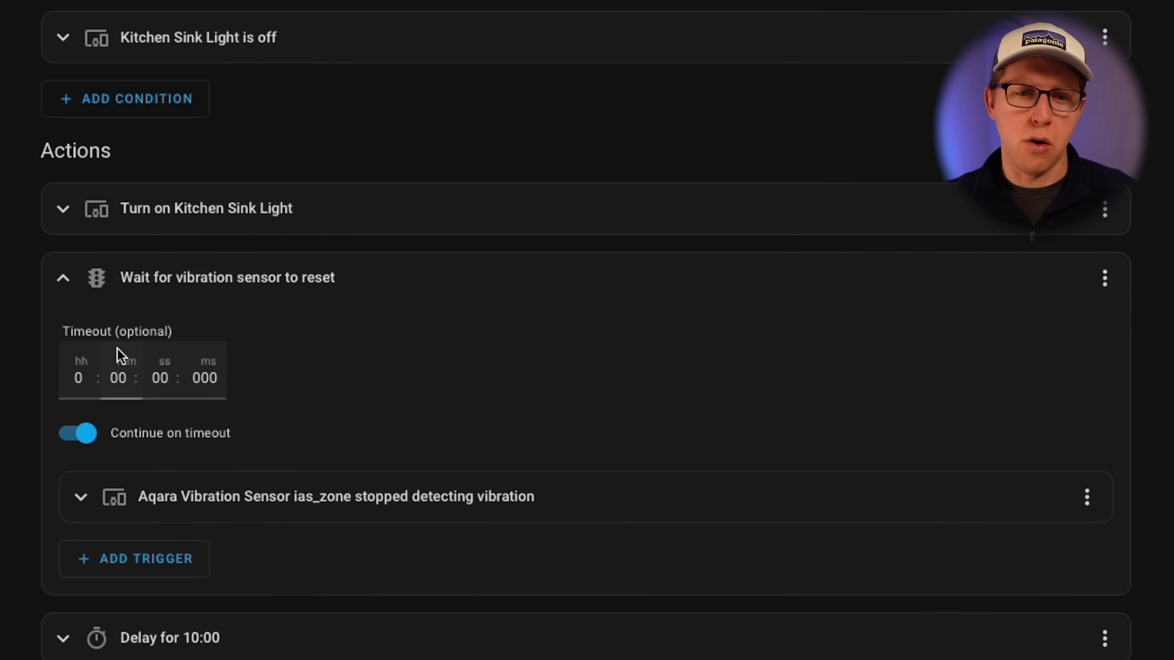
{"action": "left_click", "coordinate": [82, 496]}
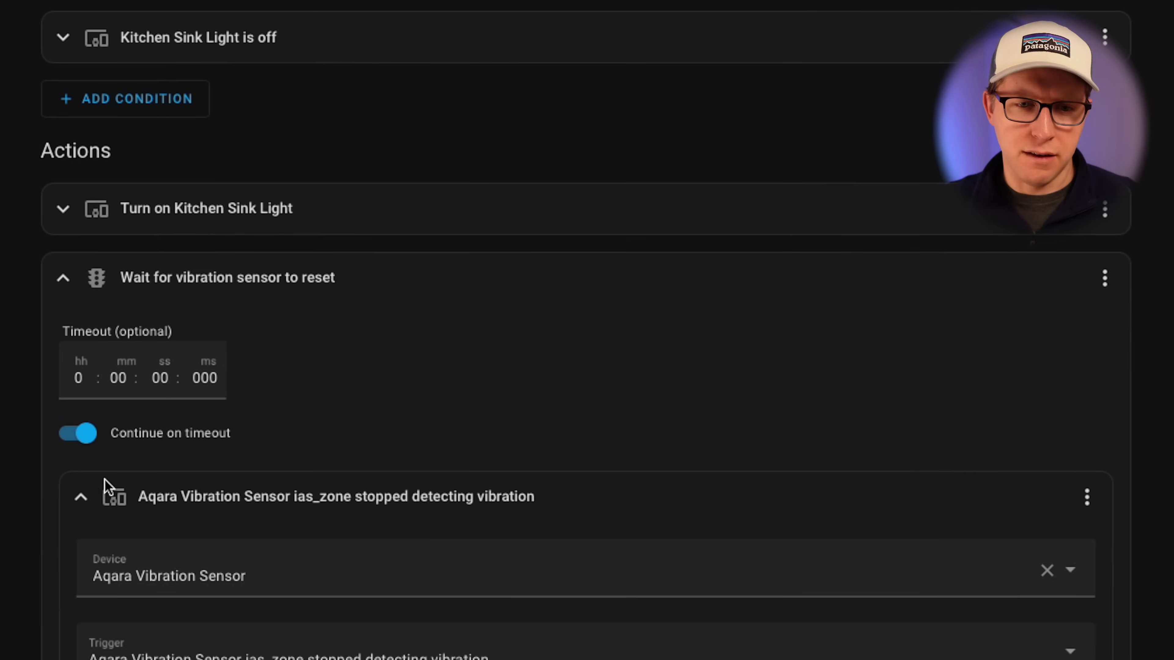
{"action": "scroll", "coordinate": [107, 494], "scroll_direction": "down", "scroll_amount": 5}
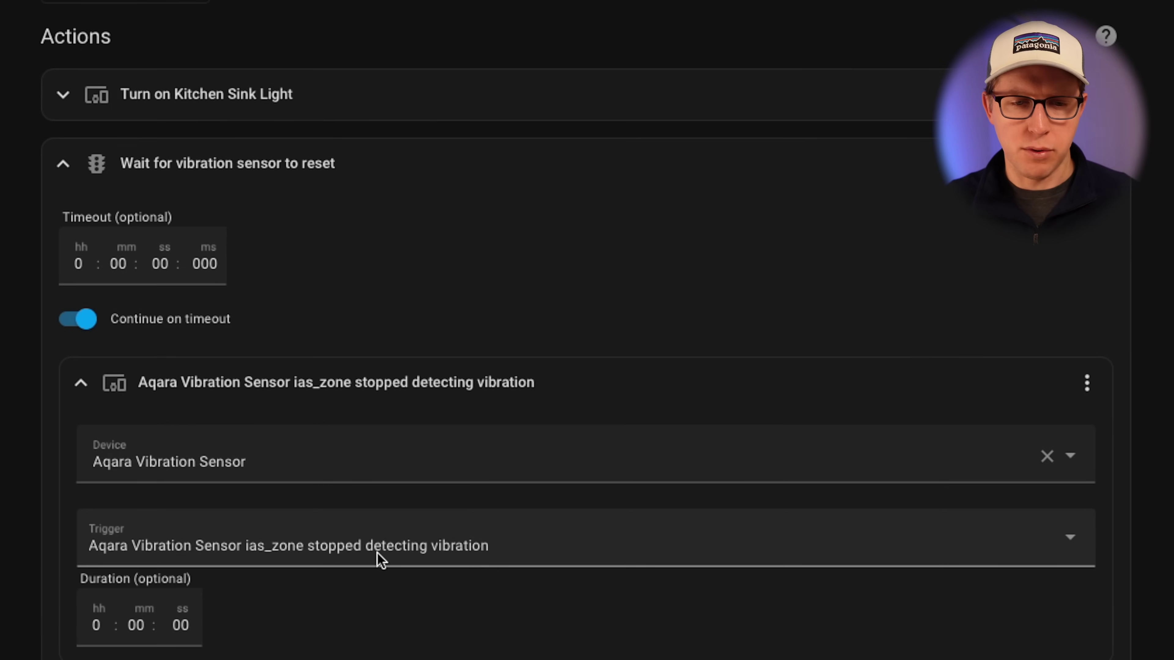
{"action": "left_click", "coordinate": [90, 378]}
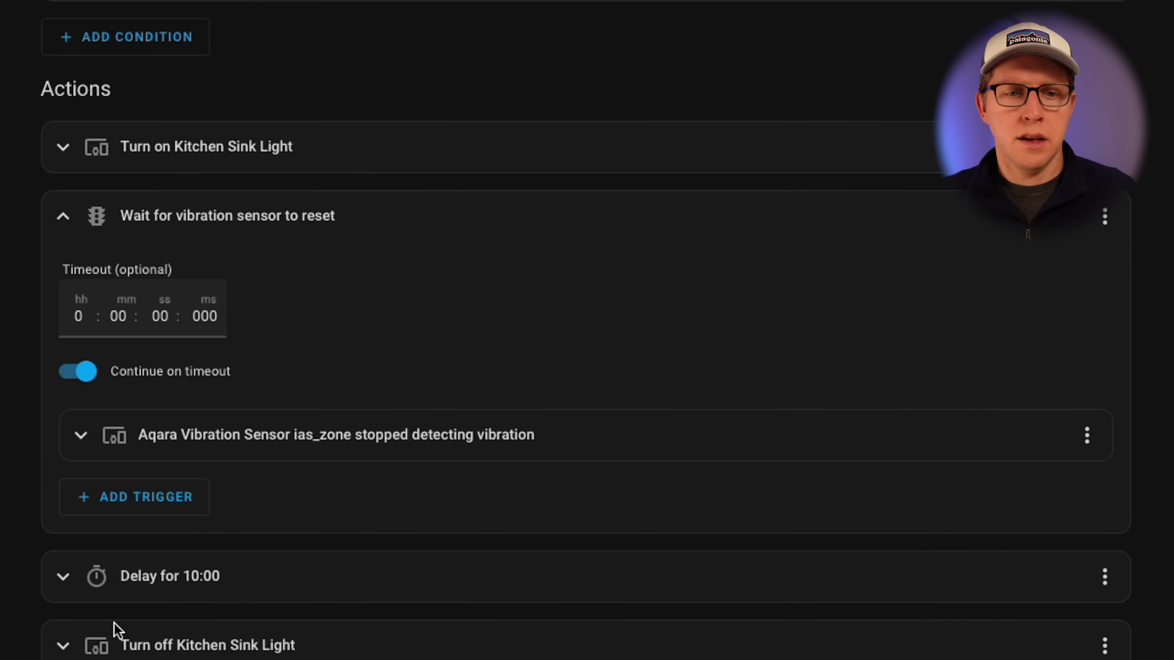
{"action": "left_click", "coordinate": [76, 577]}
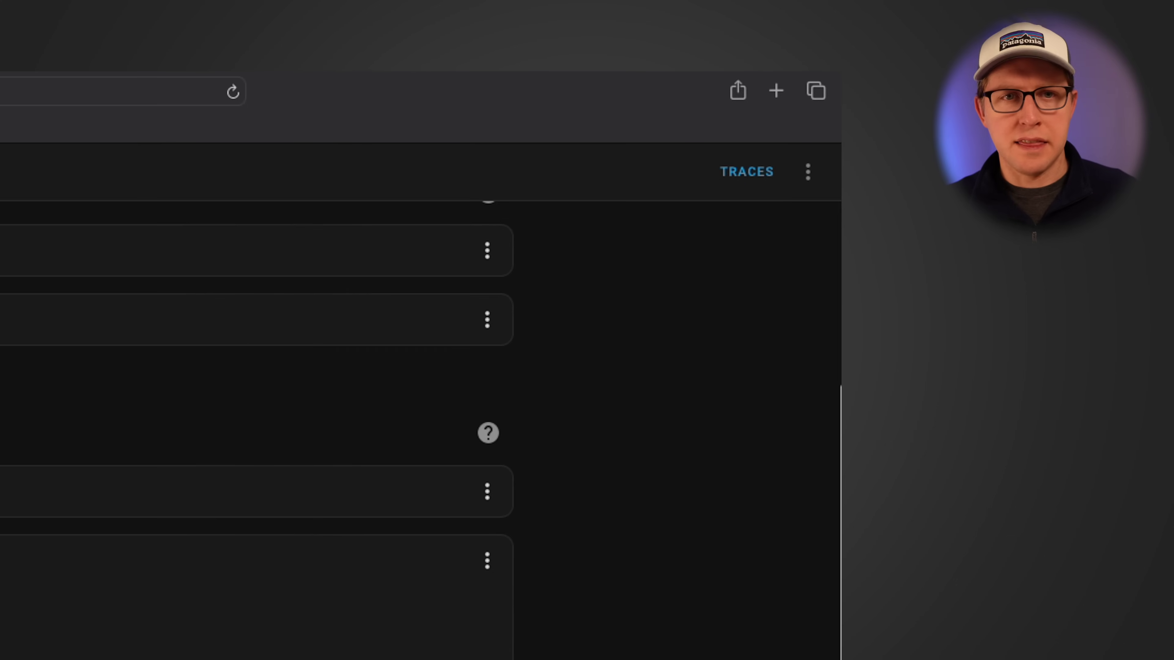
{"action": "left_click", "coordinate": [796, 172]}
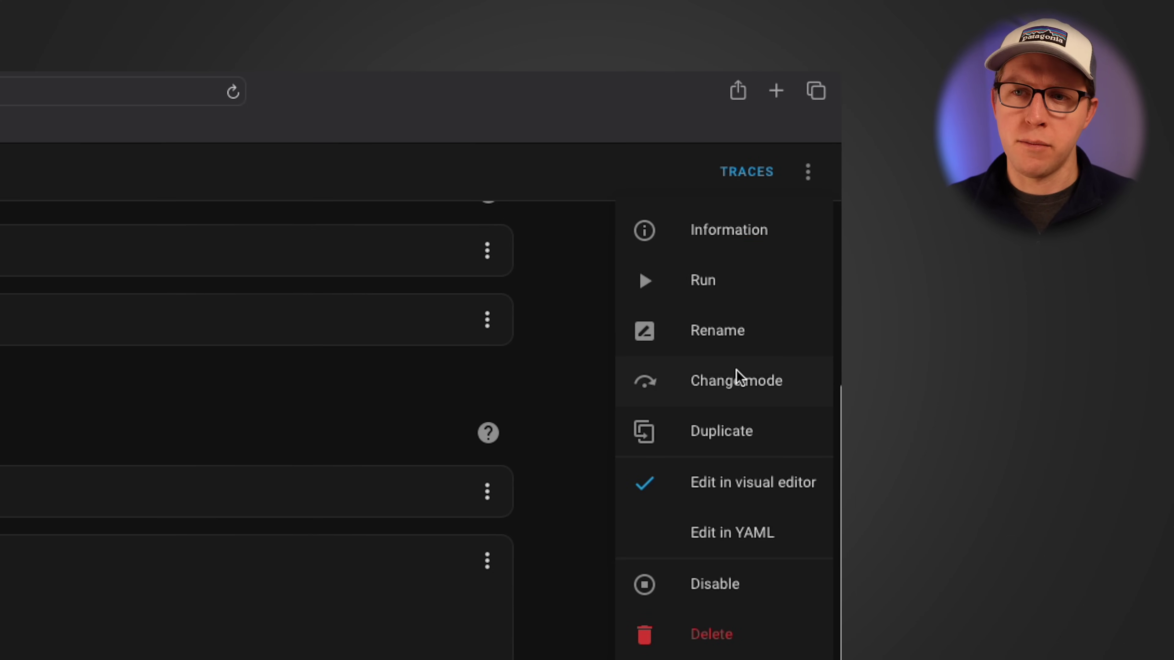
{"action": "left_click", "coordinate": [739, 382]}
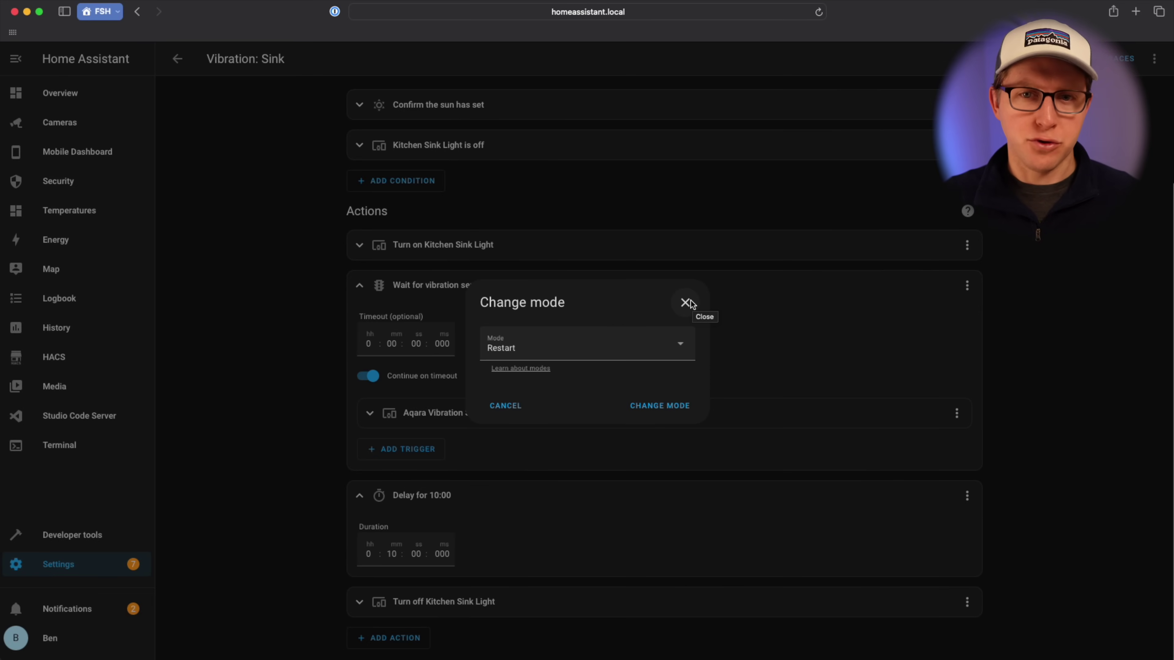
{"action": "left_click", "coordinate": [685, 303]}
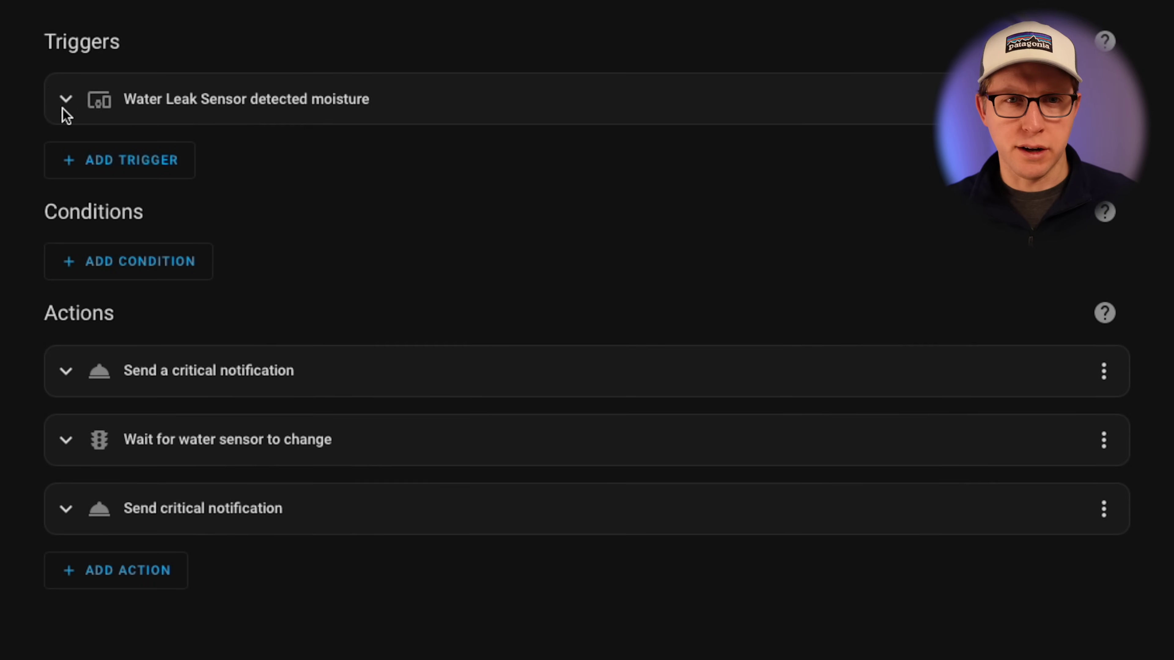
Show the leak trigger's 2-second duration and the 'Water Leak Detected' critical notification settings.
{"action": "left_click", "coordinate": [64, 103]}
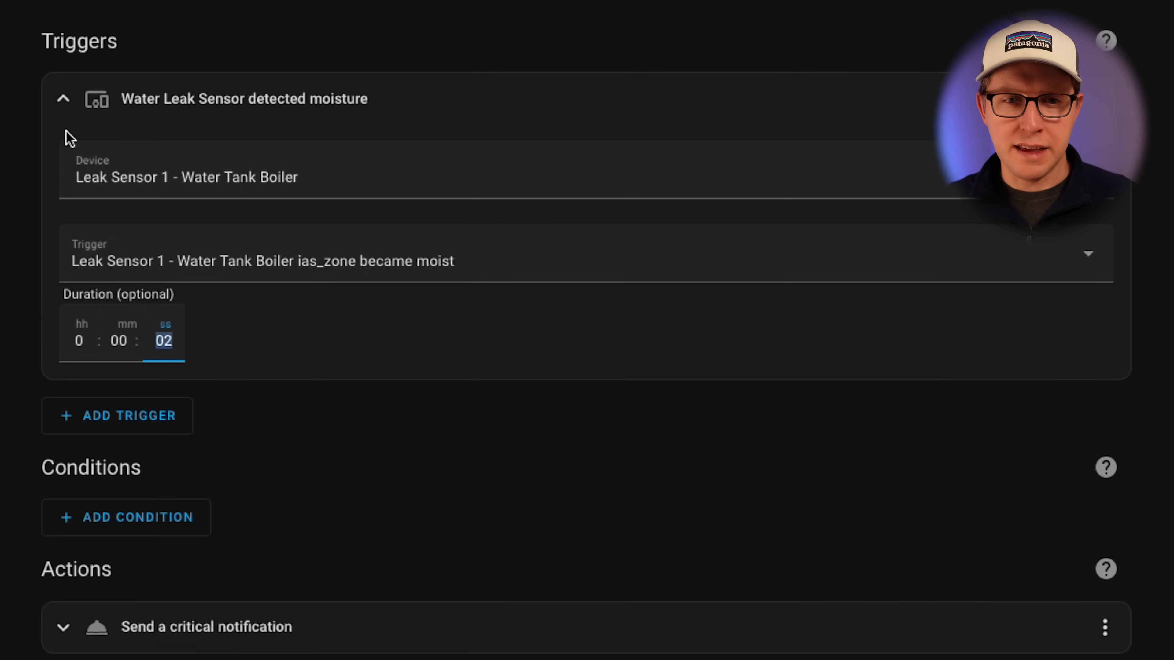
{"action": "left_click", "coordinate": [64, 627]}
{"action": "scroll", "coordinate": [99, 574], "scroll_direction": "down", "scroll_amount": 6}
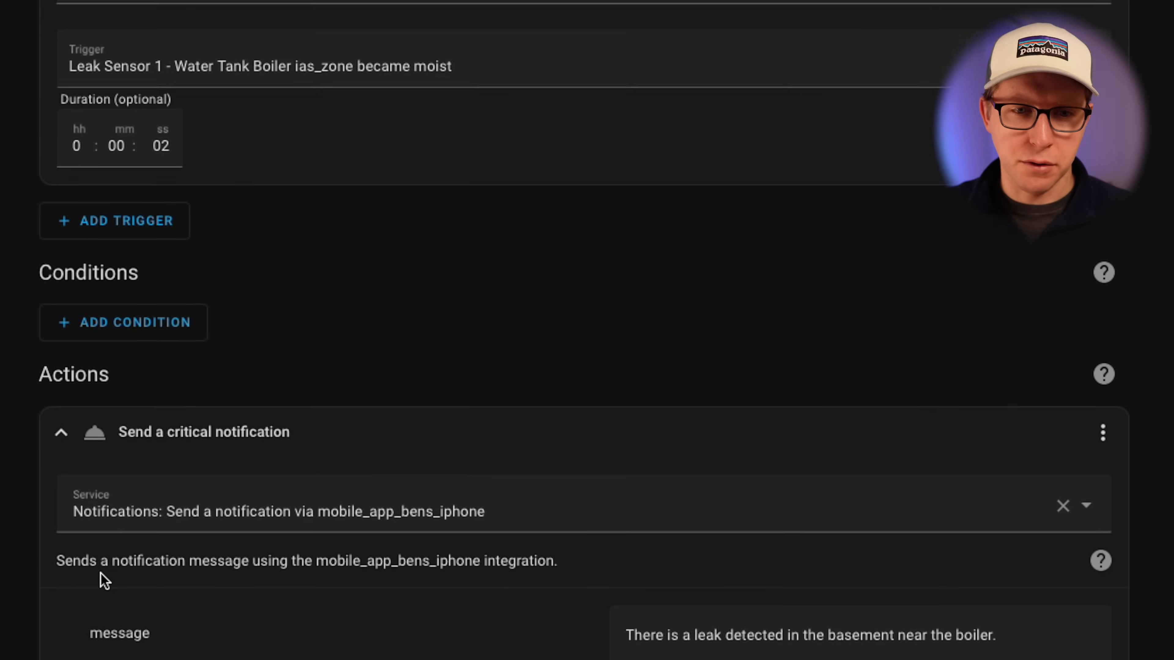
{"action": "scroll", "coordinate": [102, 577], "scroll_direction": "down", "scroll_amount": 1}
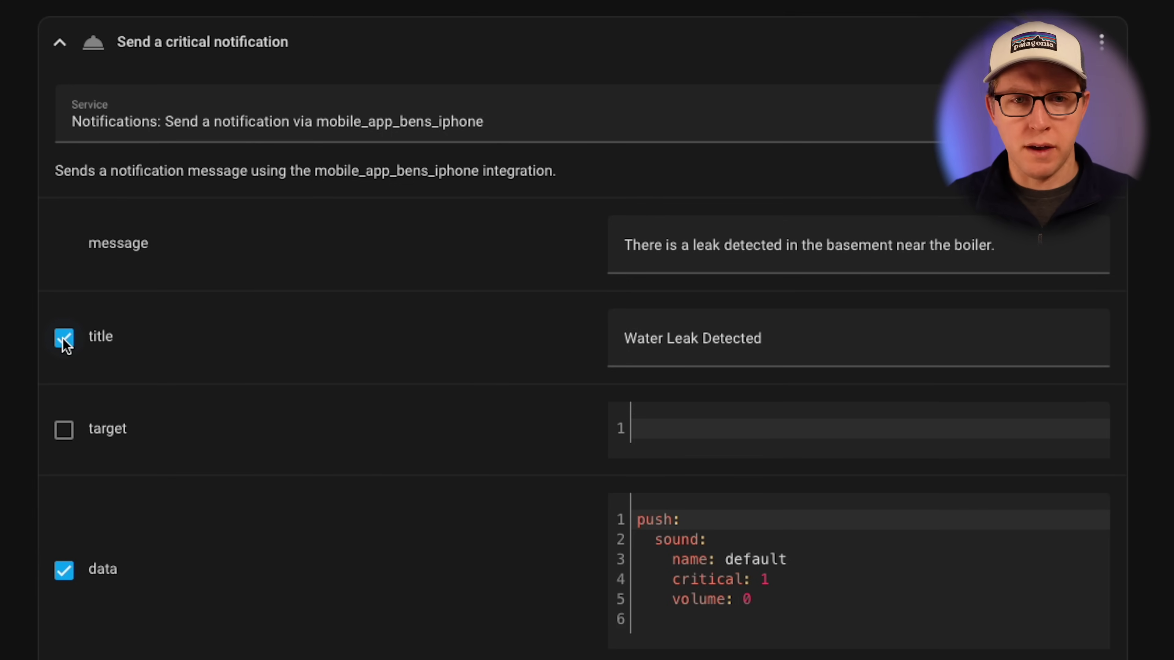
{"action": "left_click", "coordinate": [711, 263]}
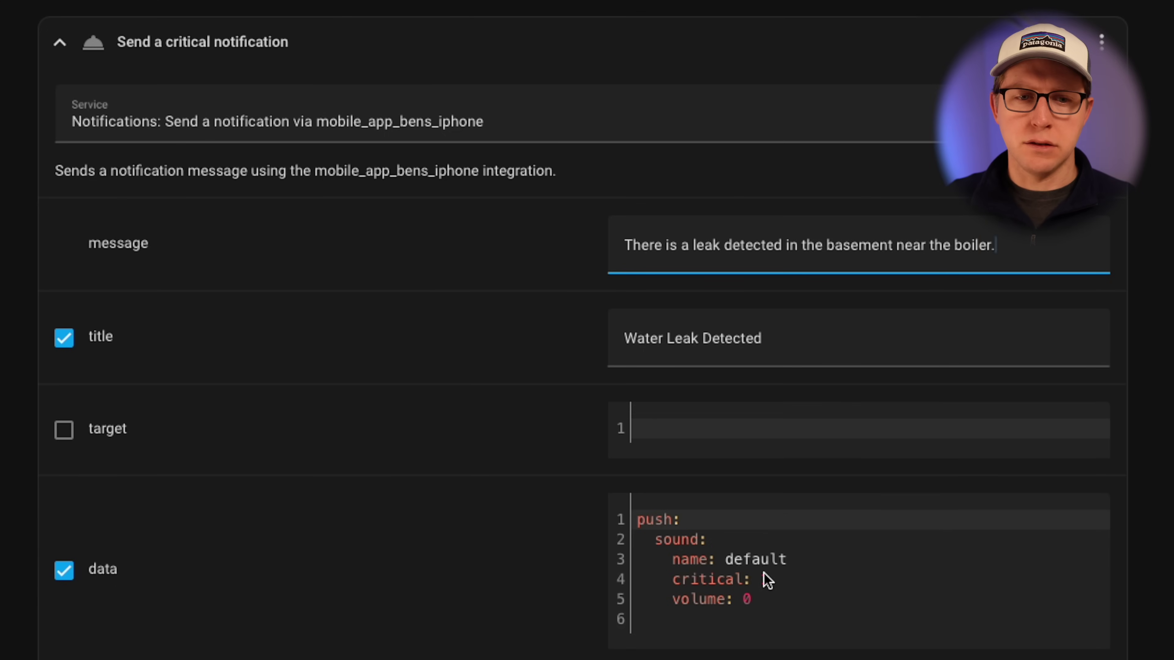
{"action": "left_click", "coordinate": [659, 541]}
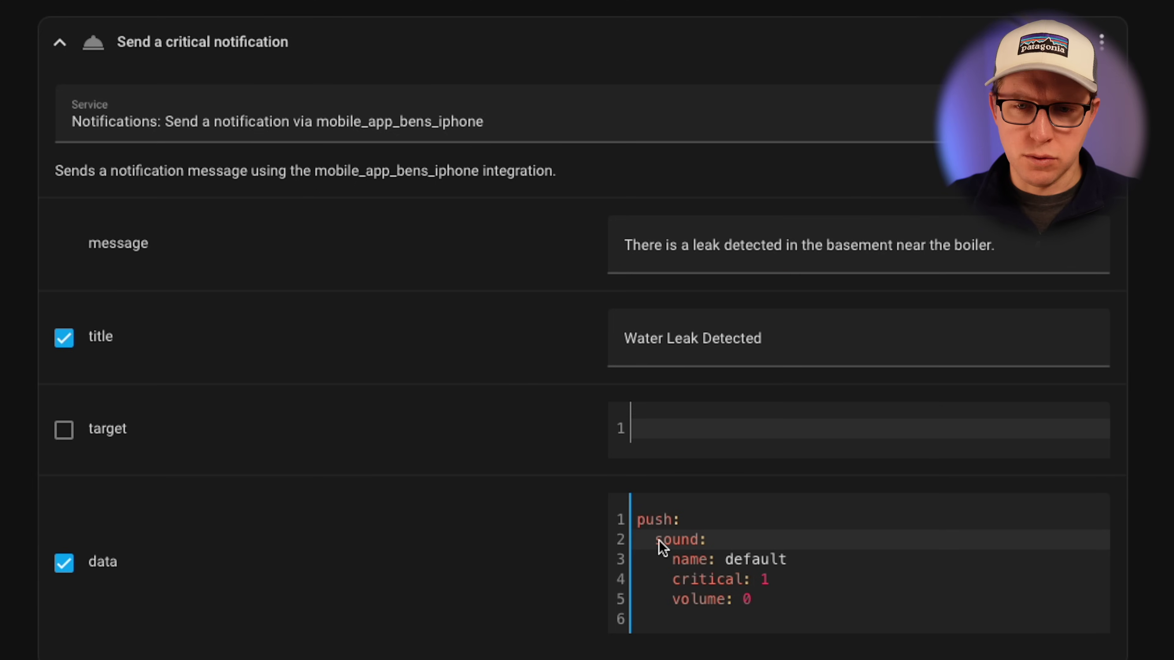
{"action": "left_click", "coordinate": [699, 530]}
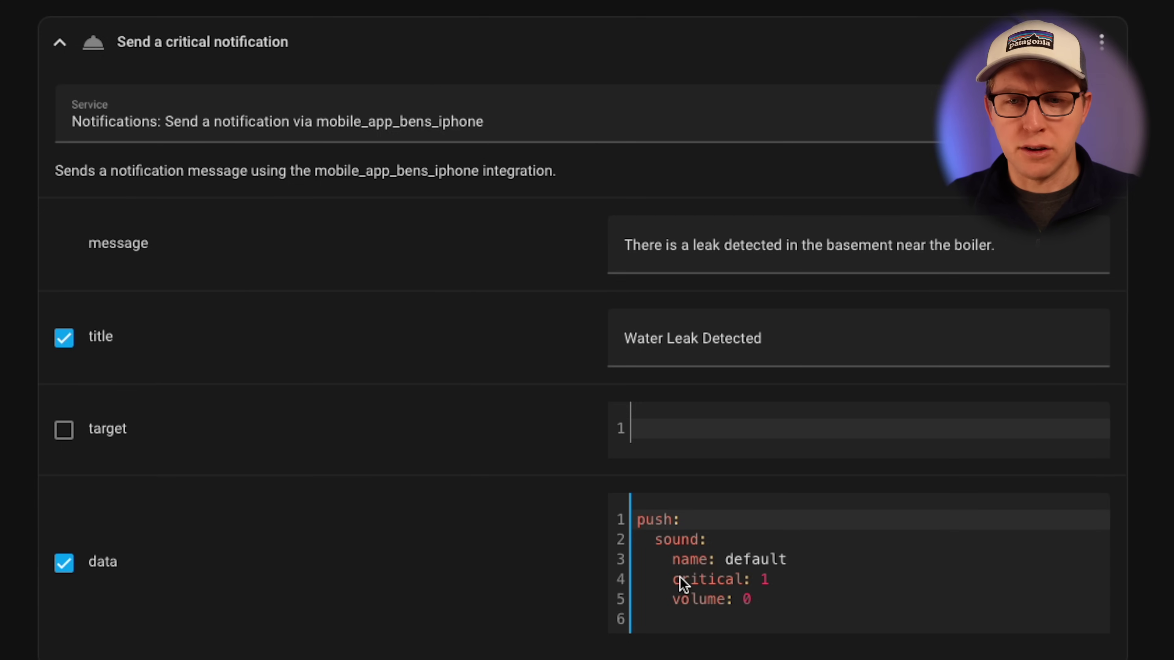
{"action": "left_click_drag", "start_coordinate": [674, 579], "coordinate": [767, 580]}
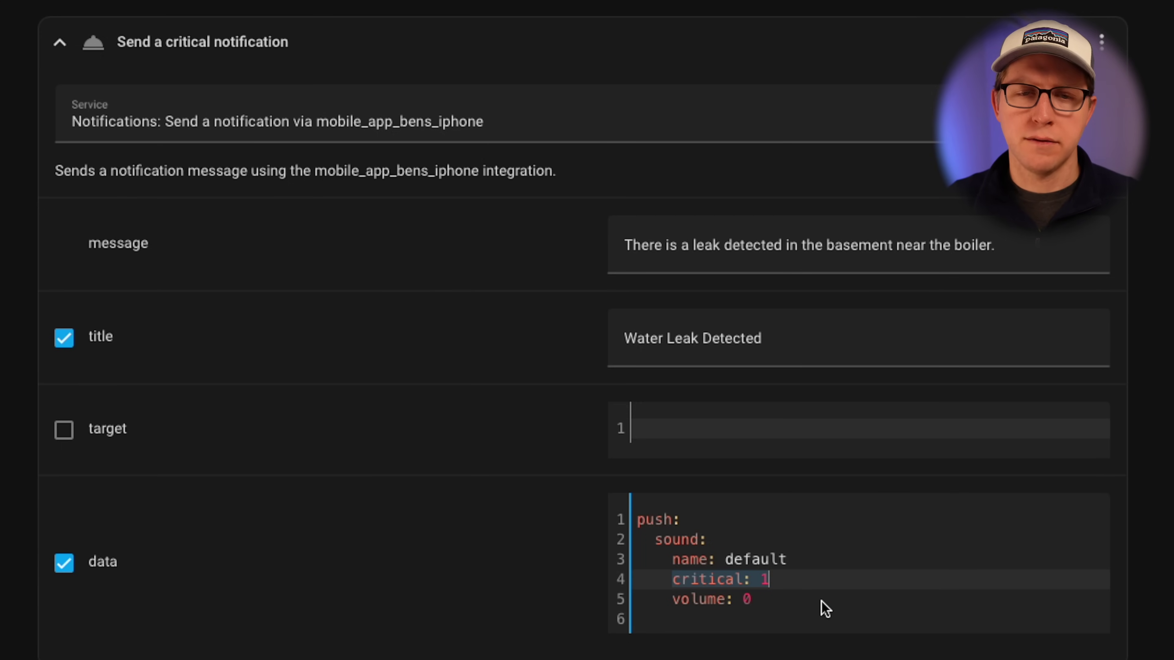
{"action": "left_click", "coordinate": [774, 601]}
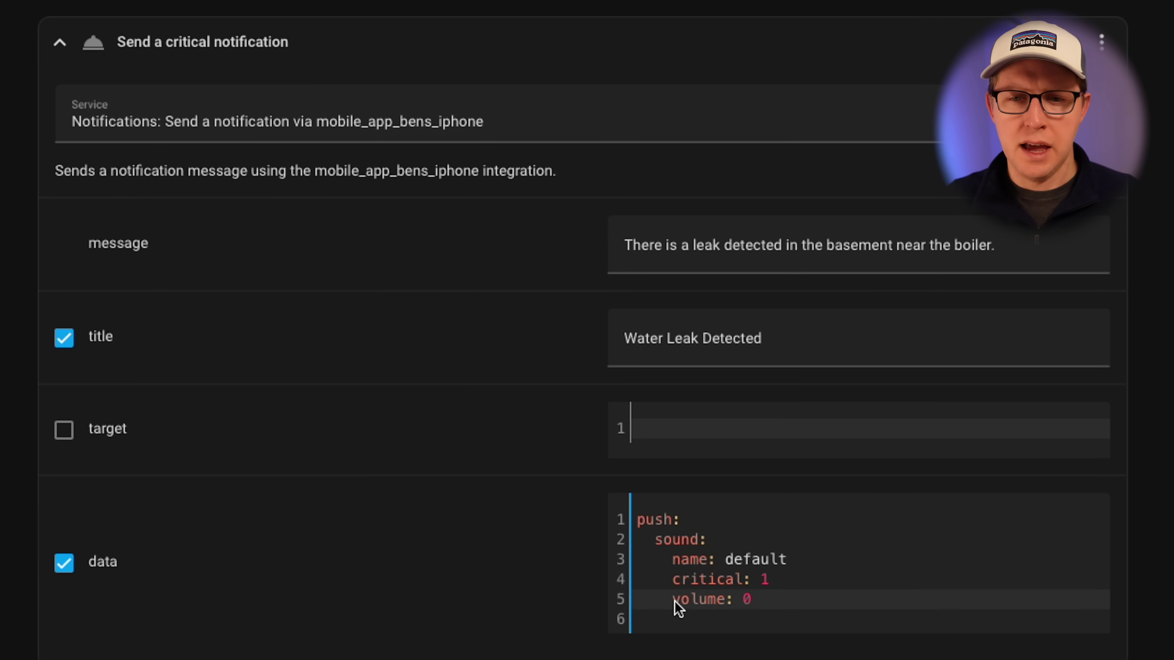
{"action": "left_click", "coordinate": [760, 602]}
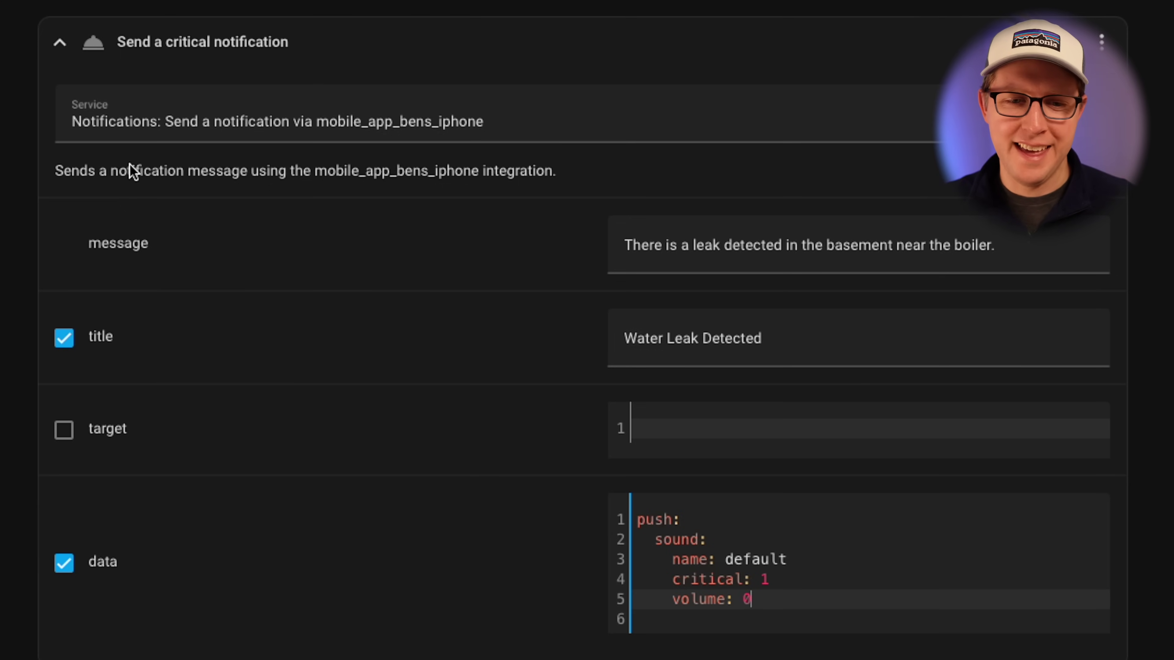
{"action": "scroll", "coordinate": [732, 578], "scroll_direction": "down", "scroll_amount": 3}
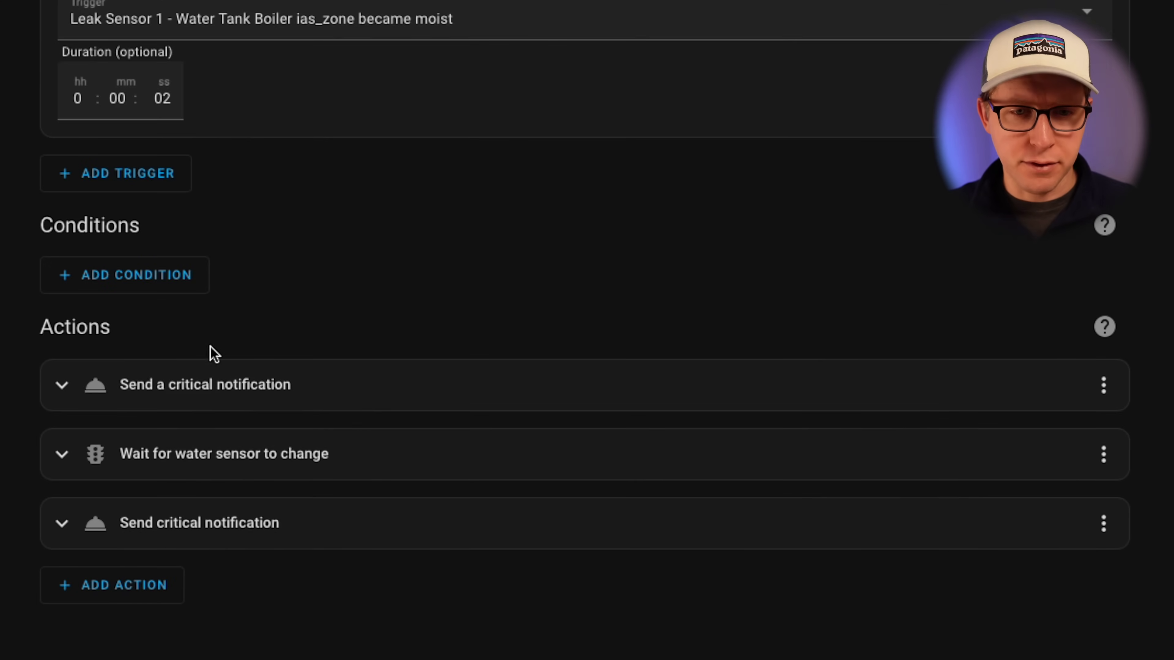
Review the wait-for-Dry step and the 'Water Leak Resolved' notification, then collapse the notification.
{"action": "left_click", "coordinate": [61, 451]}
{"action": "scroll", "coordinate": [379, 368], "scroll_direction": "down", "scroll_amount": 4}
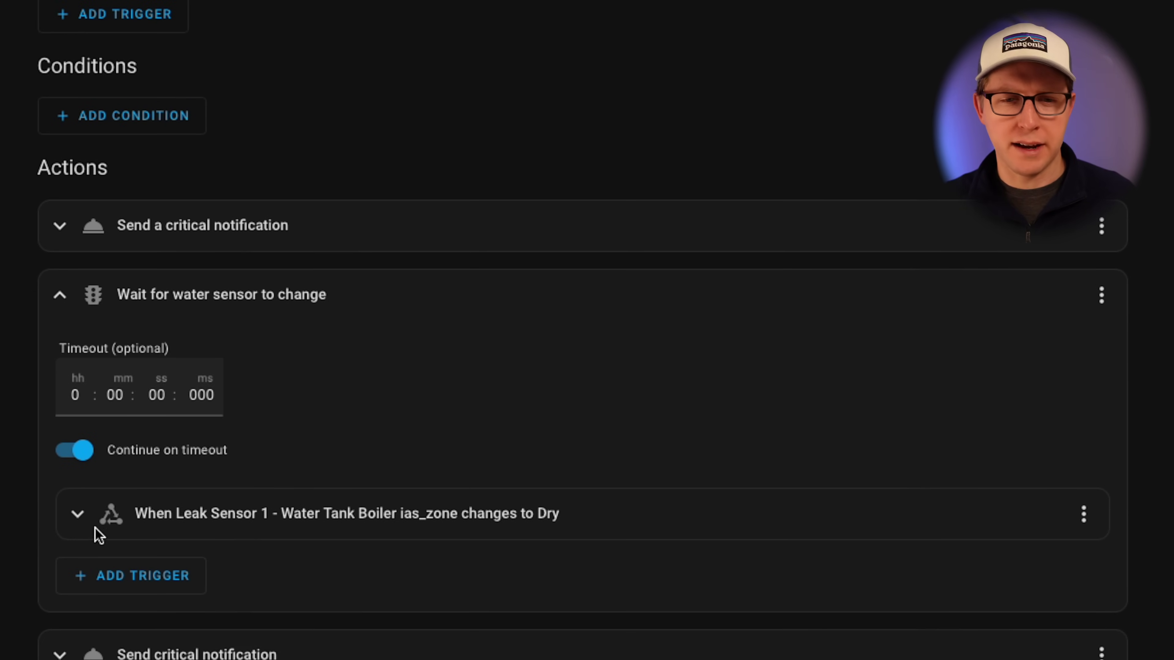
{"action": "left_click", "coordinate": [70, 654]}
{"action": "scroll", "coordinate": [103, 629], "scroll_direction": "down", "scroll_amount": 1}
{"action": "scroll", "coordinate": [152, 596], "scroll_direction": "down", "scroll_amount": 10}
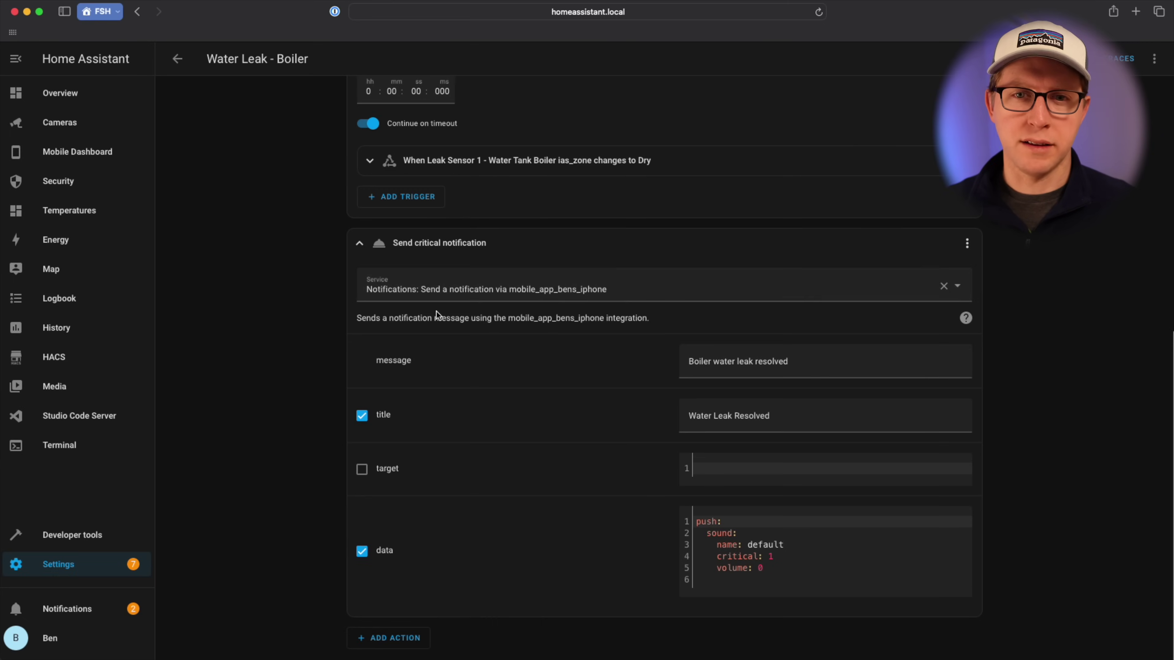
{"action": "scroll", "coordinate": [365, 251], "scroll_direction": "up", "scroll_amount": 3}
{"action": "left_click", "coordinate": [373, 398]}
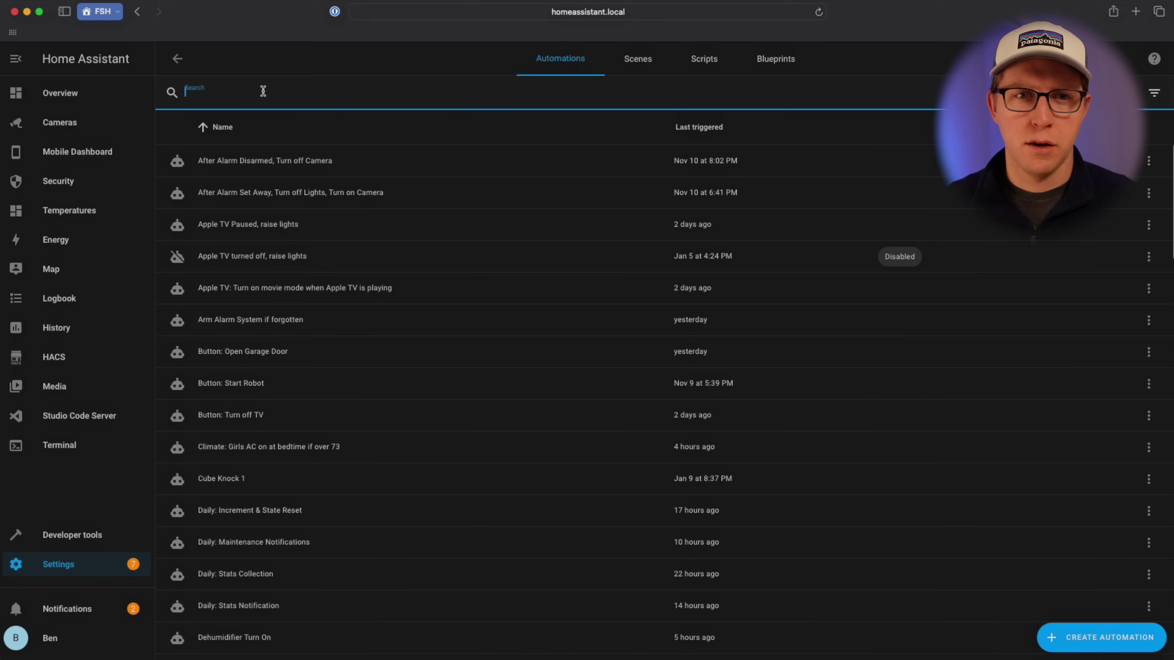
Search 'Button', open 'Button: Open Garage Door', and review its double-tap trigger events unchanged.
{"action": "type", "text": "Butto"}
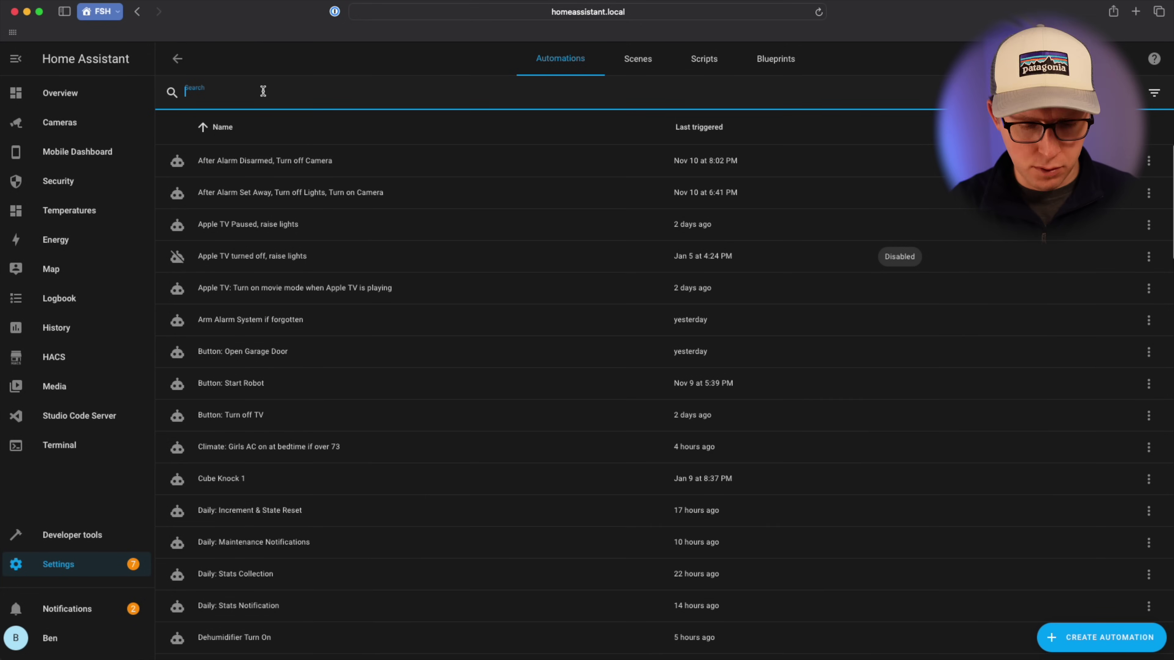
{"action": "type", "text": "n"}
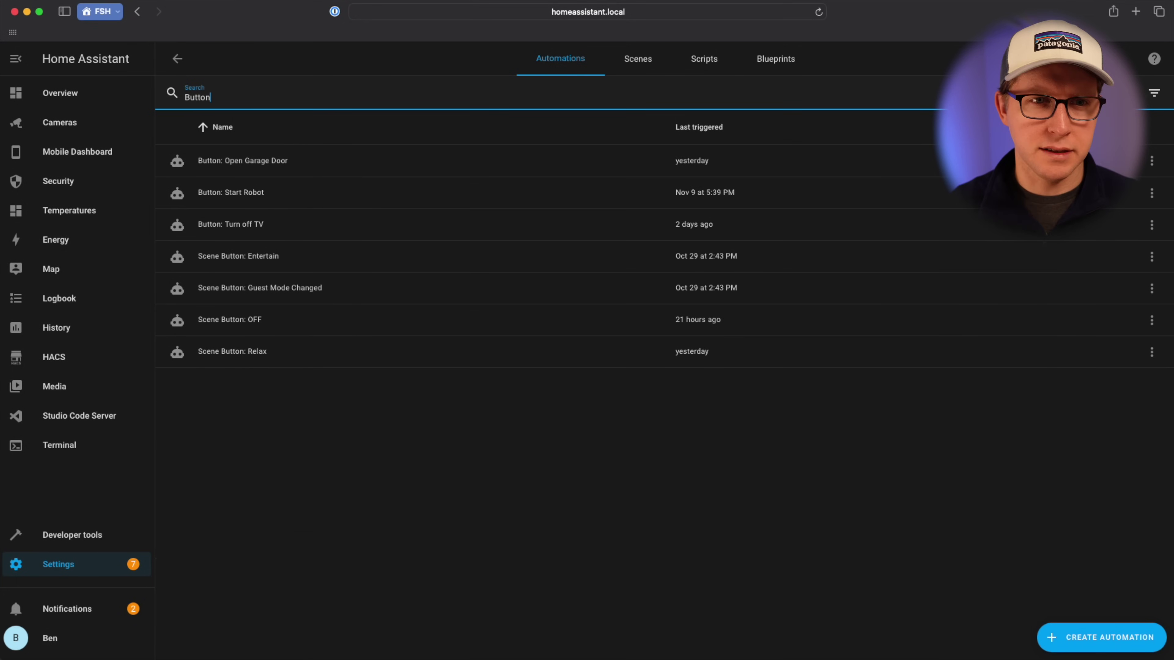
{"action": "left_click", "coordinate": [223, 172]}
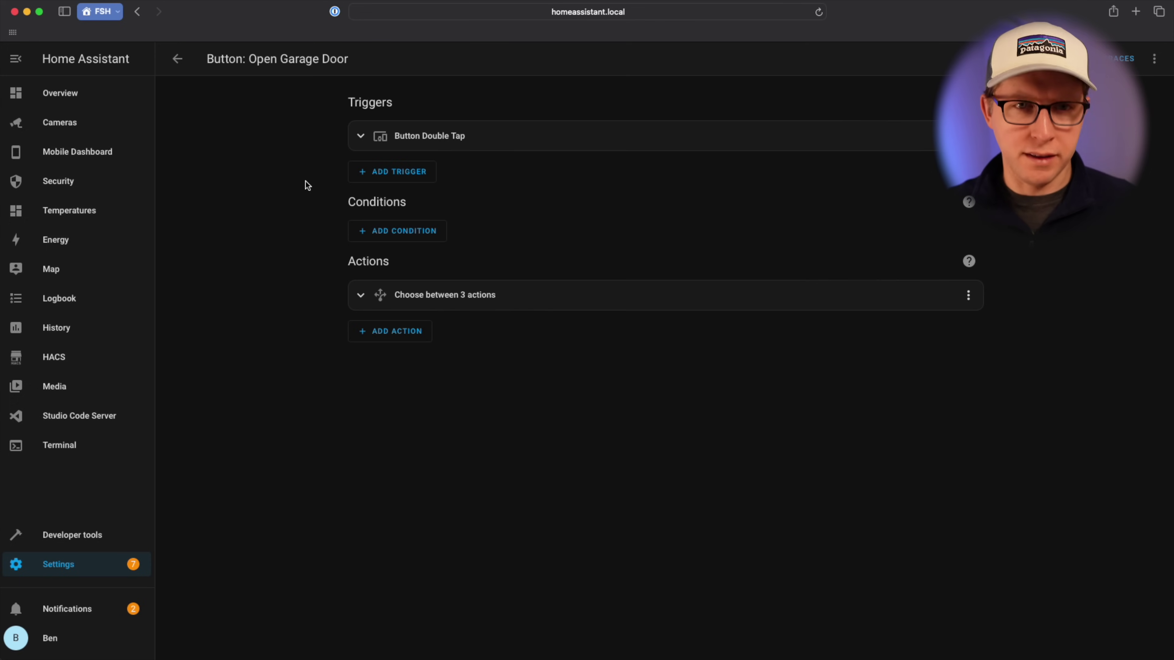
{"action": "left_click", "coordinate": [360, 136]}
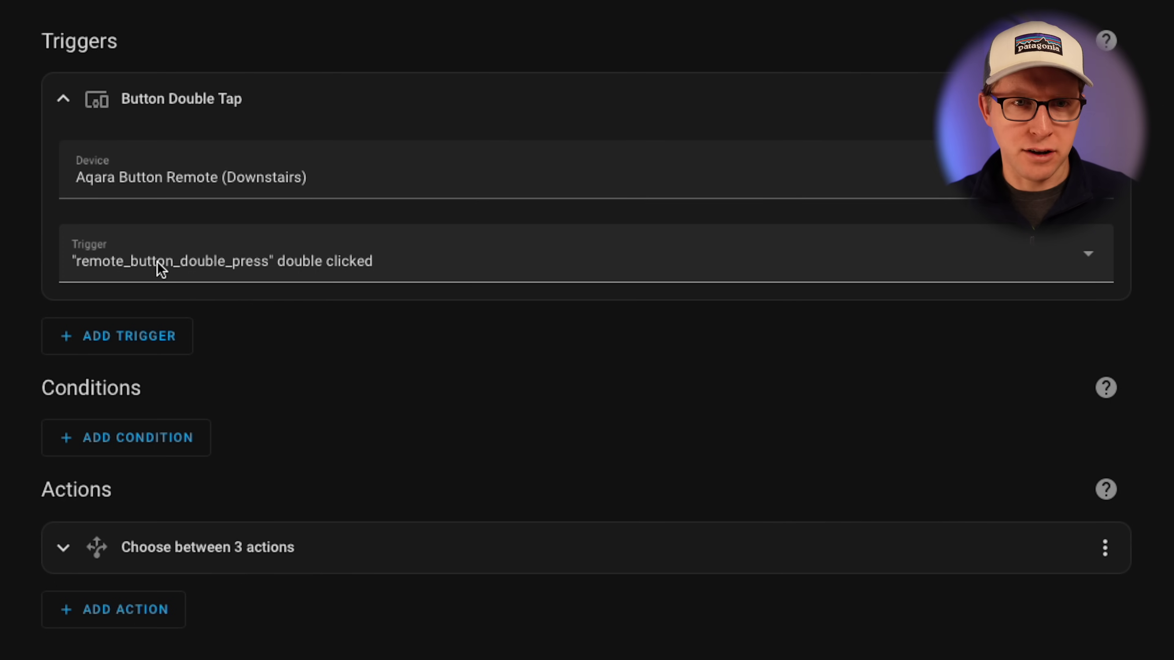
{"action": "left_click", "coordinate": [244, 257]}
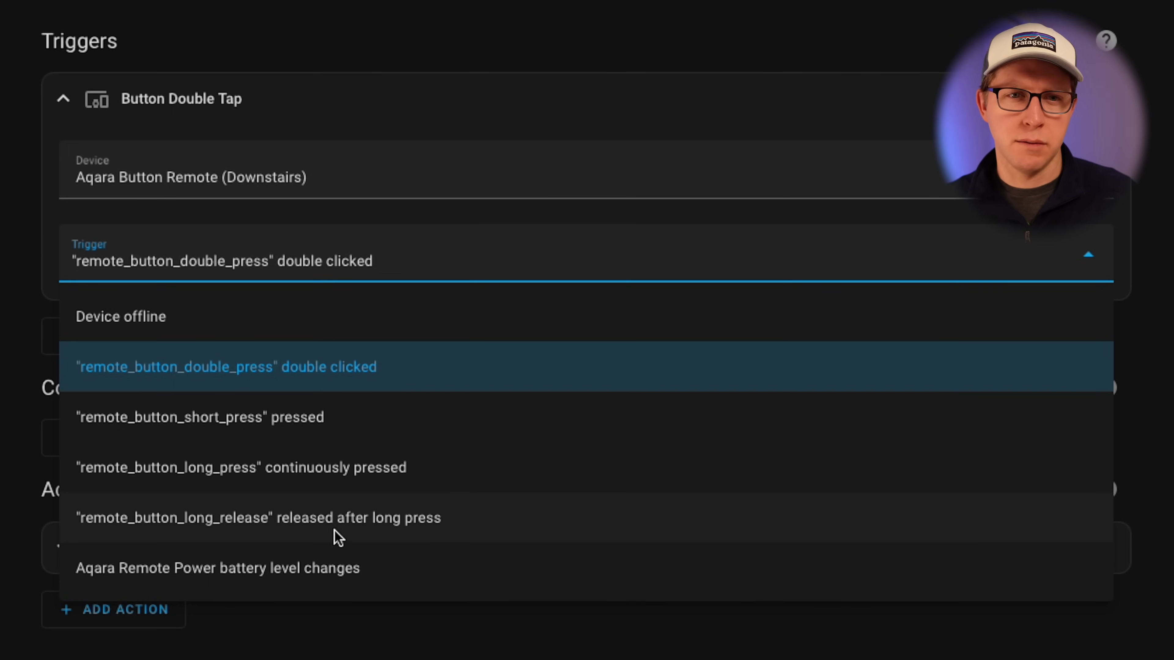
{"action": "key", "text": "Escape"}
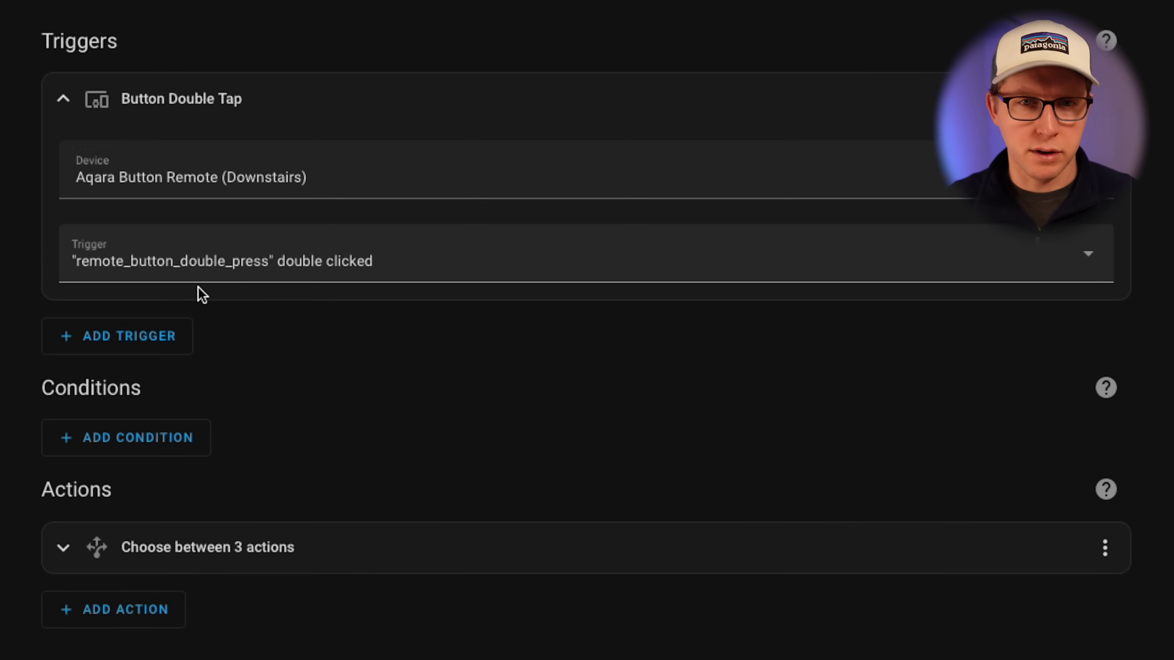
Collapse the double-tap trigger and expand the 'Choose between 3 actions' step.
{"action": "left_click", "coordinate": [63, 99]}
{"action": "scroll", "coordinate": [104, 144], "scroll_direction": "down", "scroll_amount": 4}
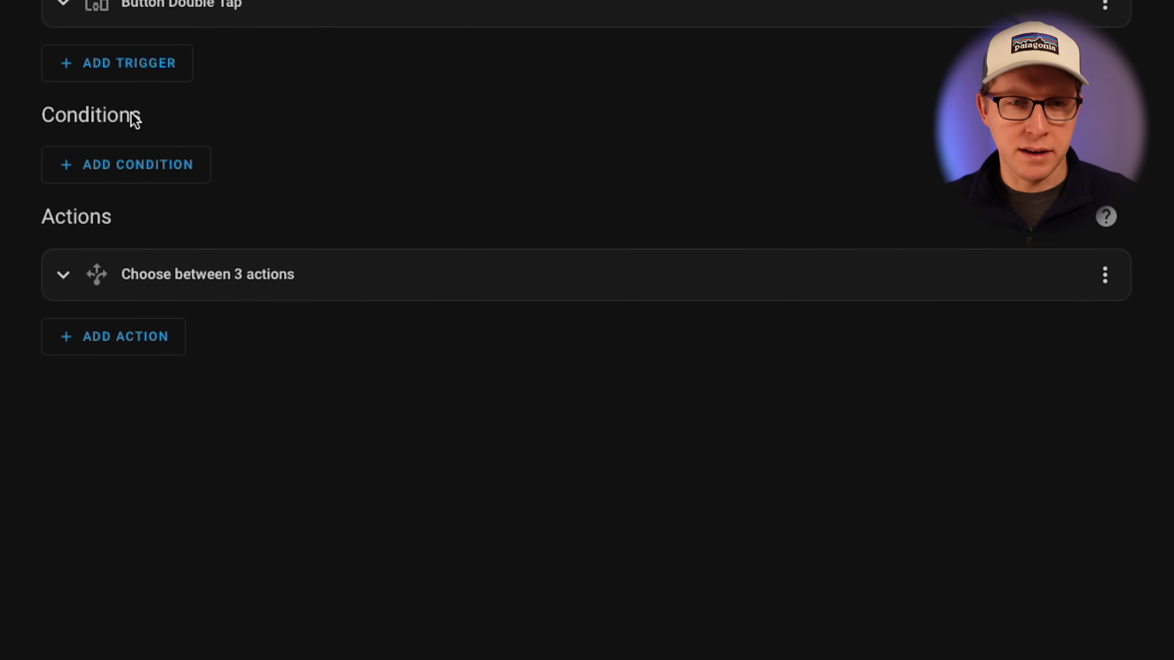
{"action": "left_click", "coordinate": [127, 178]}
{"action": "scroll", "coordinate": [361, 118], "scroll_direction": "down", "scroll_amount": 1}
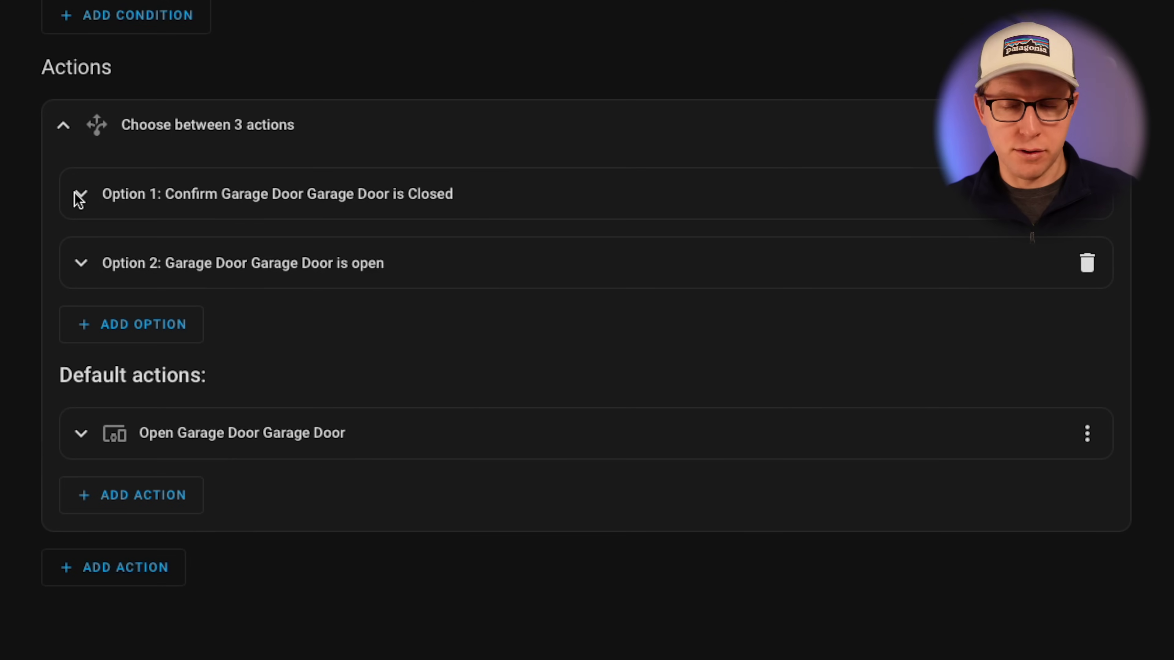
Inspect Option 1's condition and its open-garage-door action, then collapse it.
{"action": "left_click", "coordinate": [76, 195]}
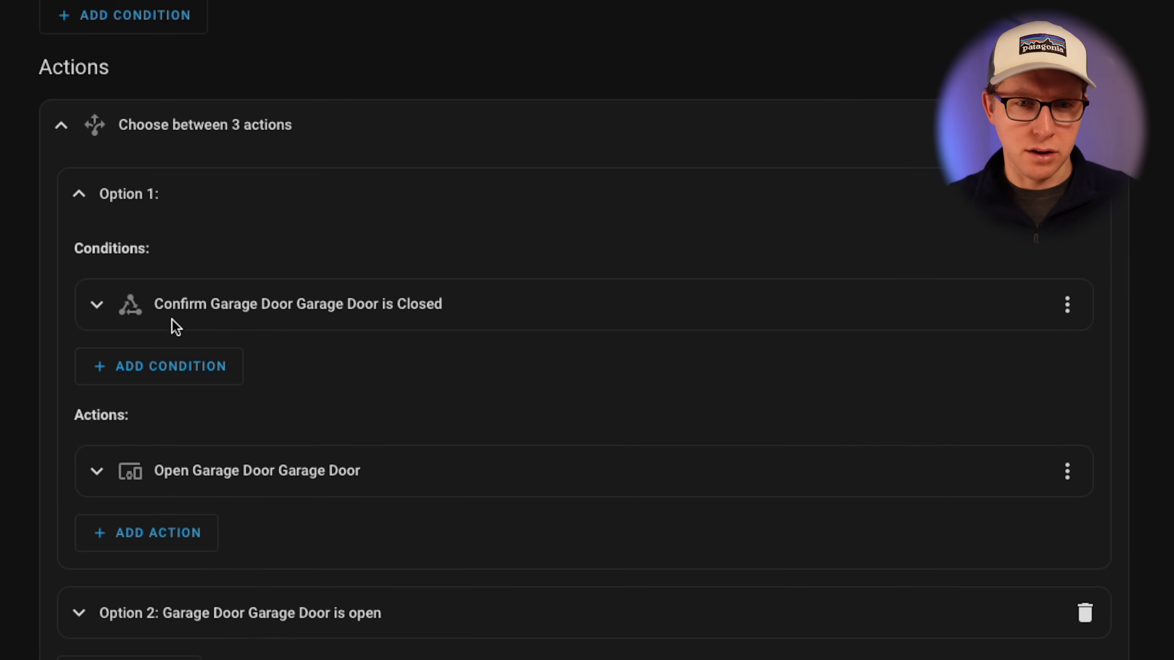
{"action": "left_click", "coordinate": [94, 476]}
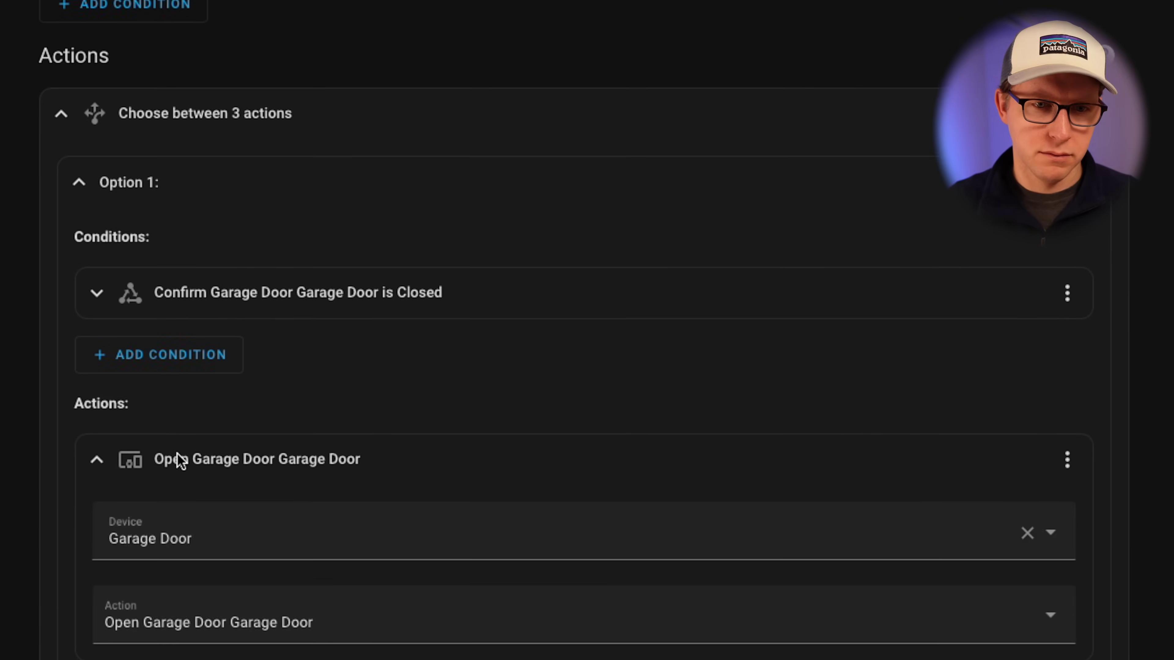
{"action": "scroll", "coordinate": [184, 466], "scroll_direction": "down", "scroll_amount": 3}
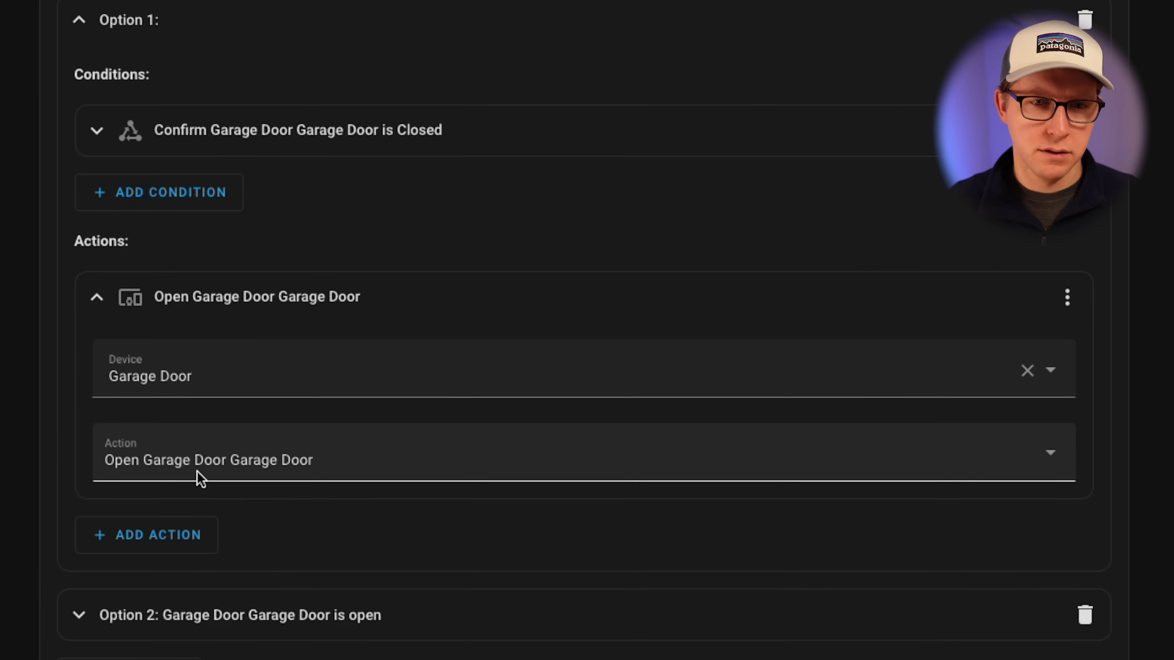
{"action": "left_click", "coordinate": [101, 302]}
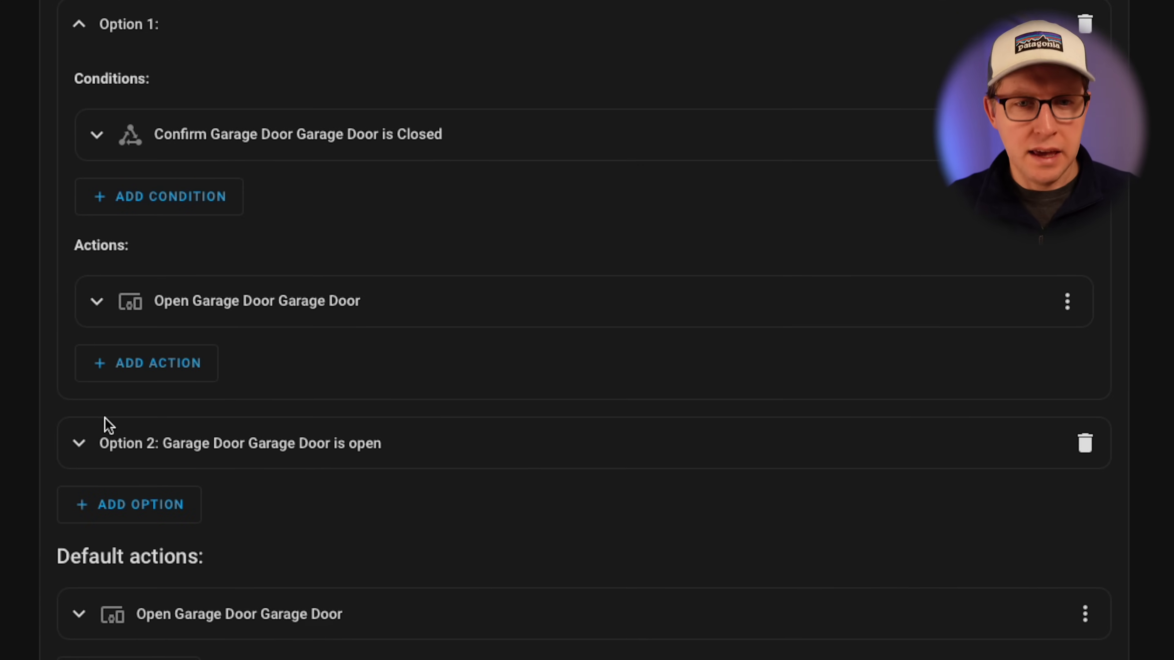
{"action": "left_click", "coordinate": [80, 23]}
Inspect Option 2's condition and action, then collapse it.
{"action": "left_click", "coordinate": [83, 262]}
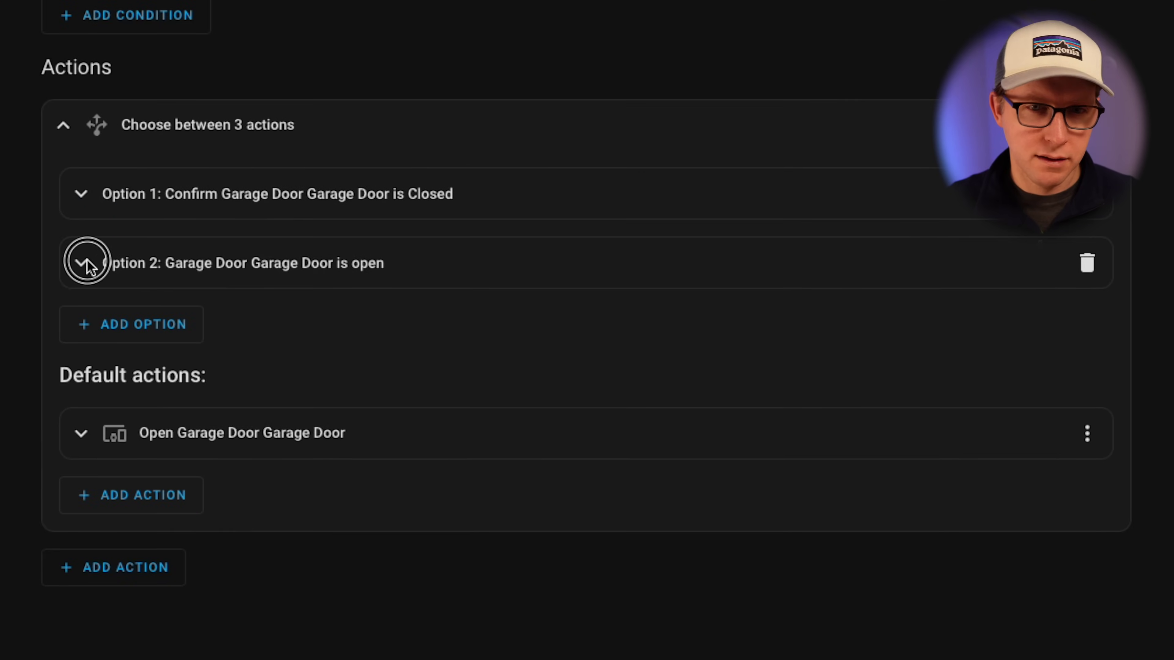
{"action": "scroll", "coordinate": [245, 324], "scroll_direction": "down", "scroll_amount": 2}
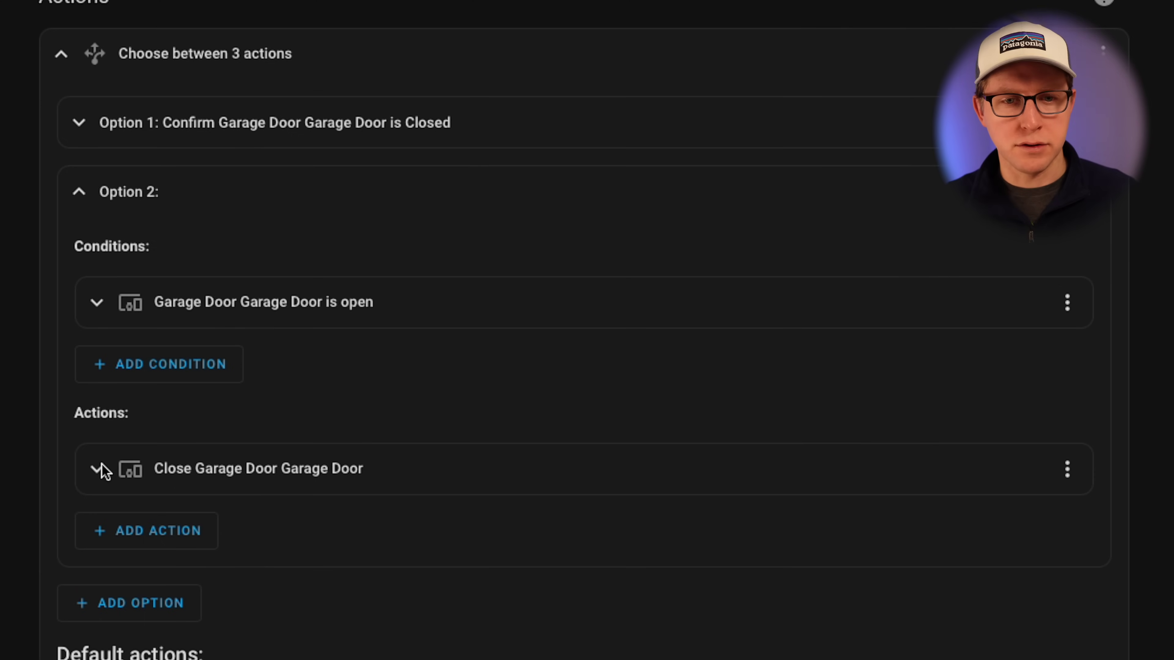
{"action": "scroll", "coordinate": [103, 469], "scroll_direction": "down", "scroll_amount": 4}
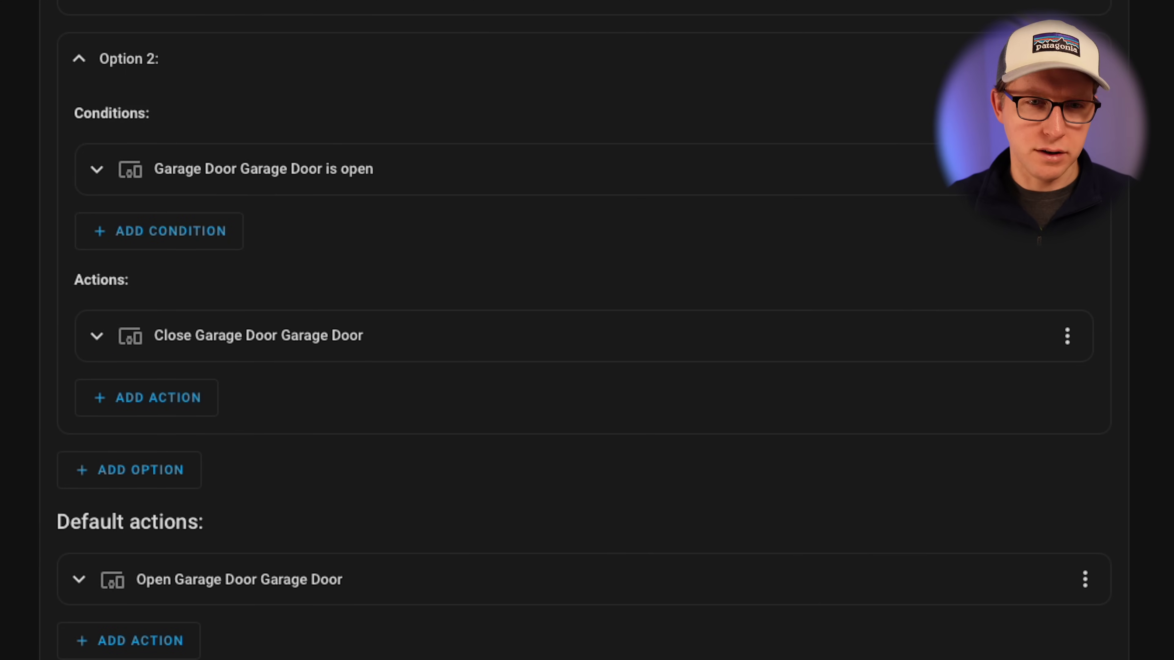
{"action": "left_click", "coordinate": [79, 59]}
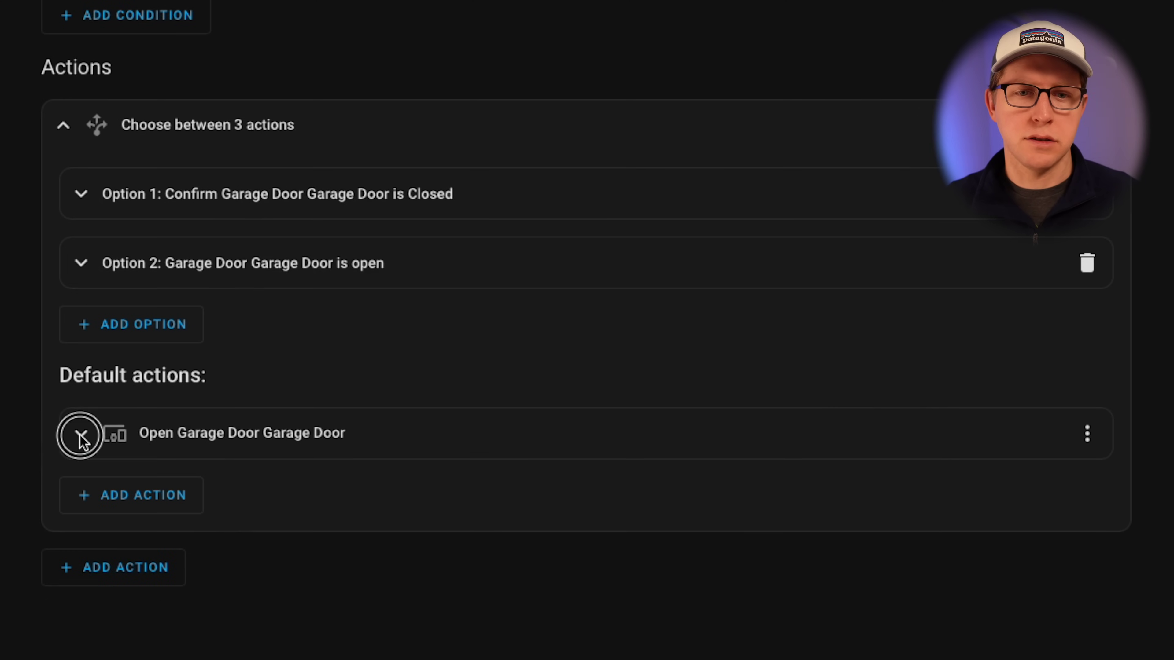
Inspect the default open-garage-door action, then return to the Button automations list.
{"action": "left_click", "coordinate": [80, 434]}
{"action": "scroll", "coordinate": [154, 412], "scroll_direction": "down", "scroll_amount": 1}
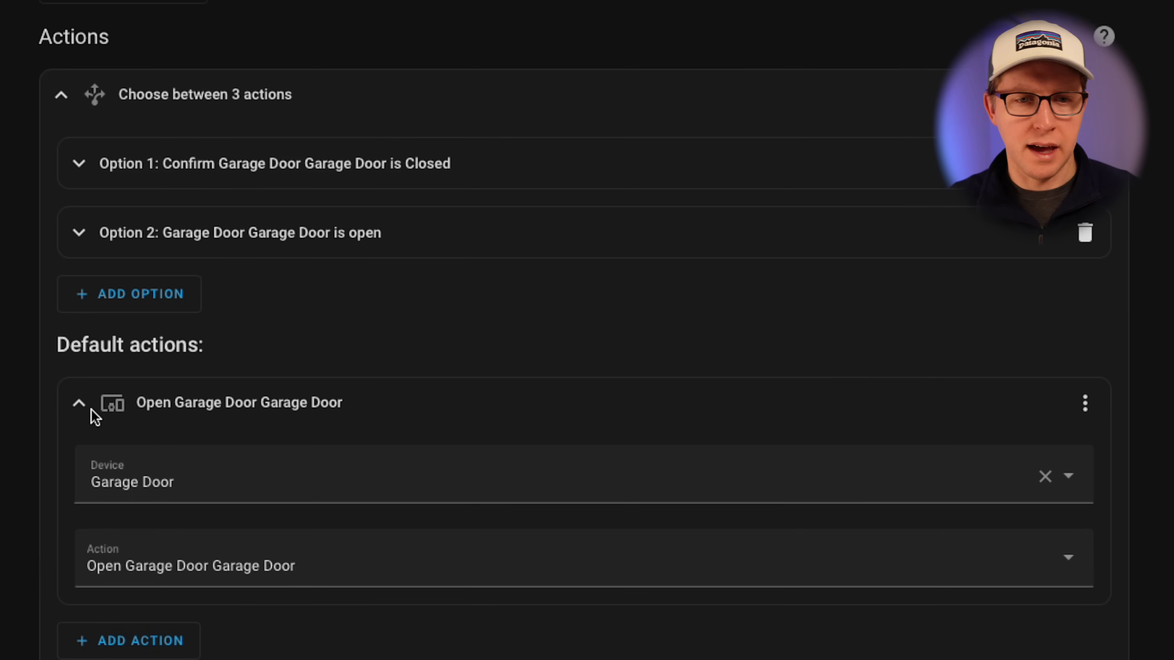
{"action": "left_click", "coordinate": [79, 403]}
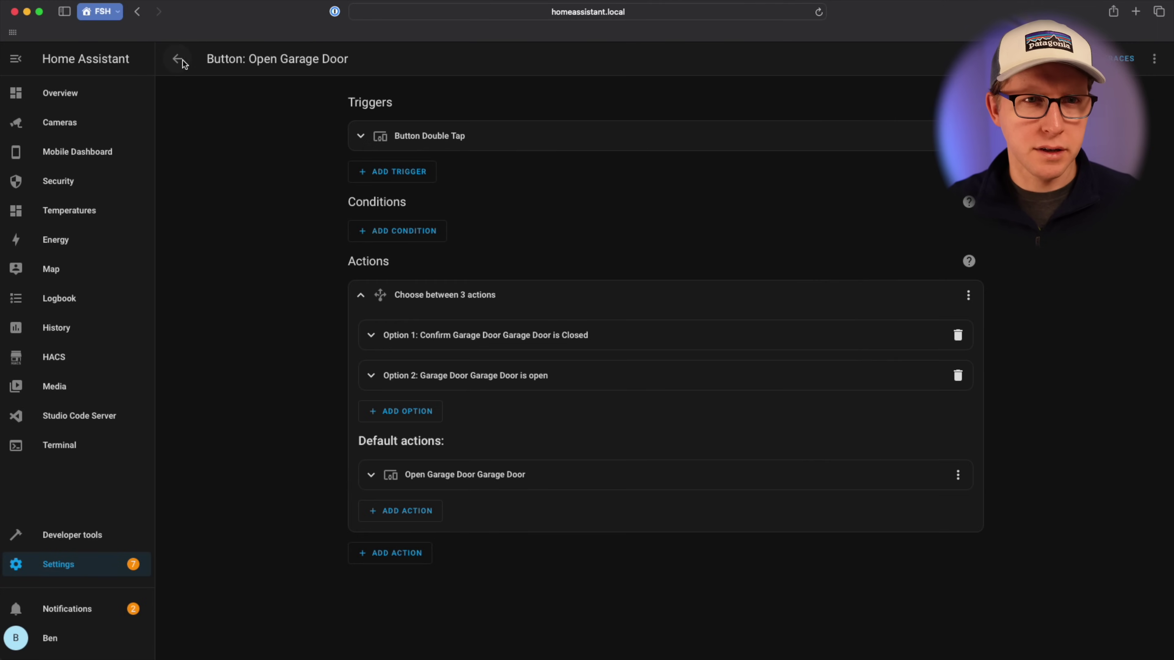
{"action": "left_click", "coordinate": [173, 56]}
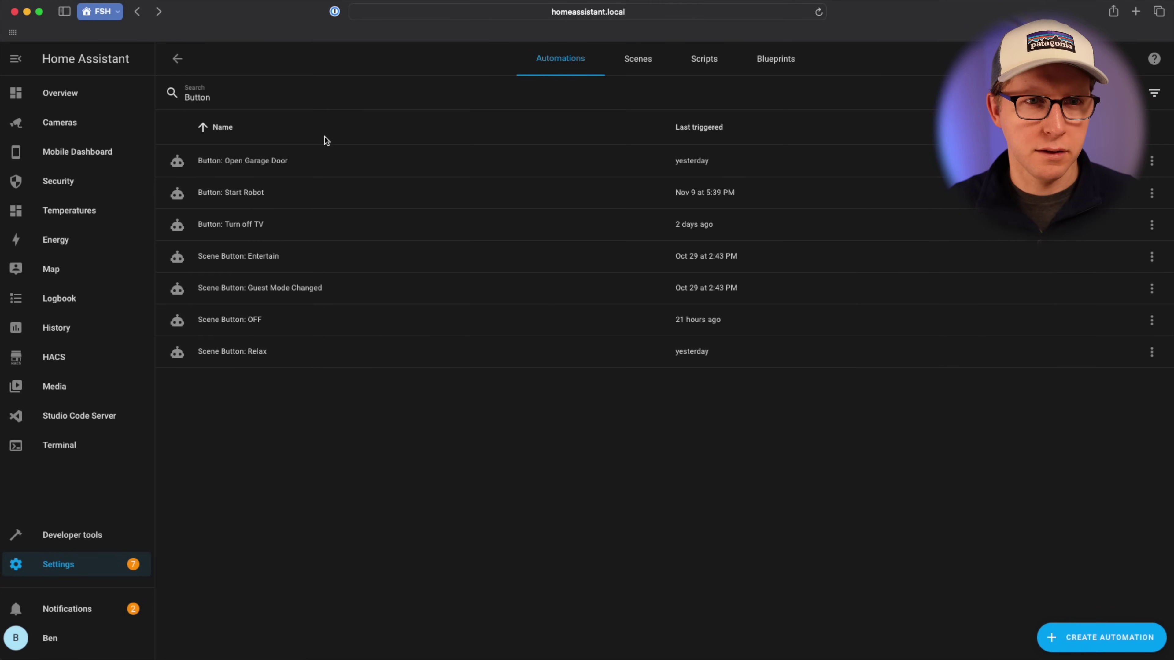
View 'Button: Start Robot' long-press trigger and 'Let Roborock clean' action, then open 'Button: Turn off TV'.
{"action": "left_click", "coordinate": [307, 193]}
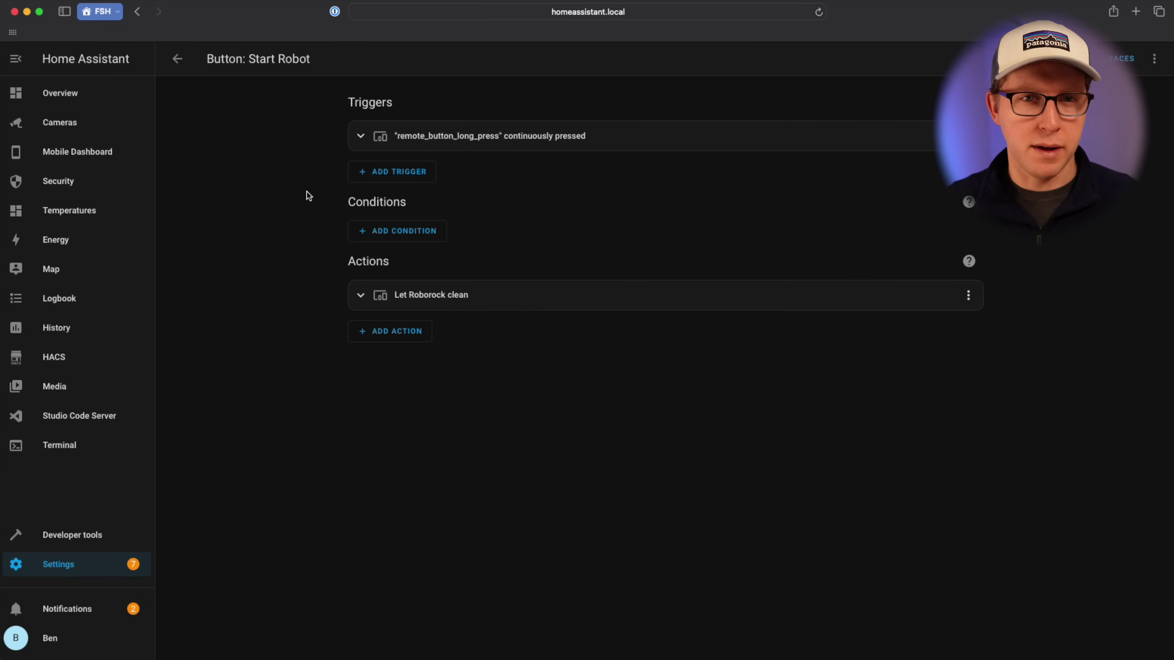
{"action": "left_click", "coordinate": [359, 137]}
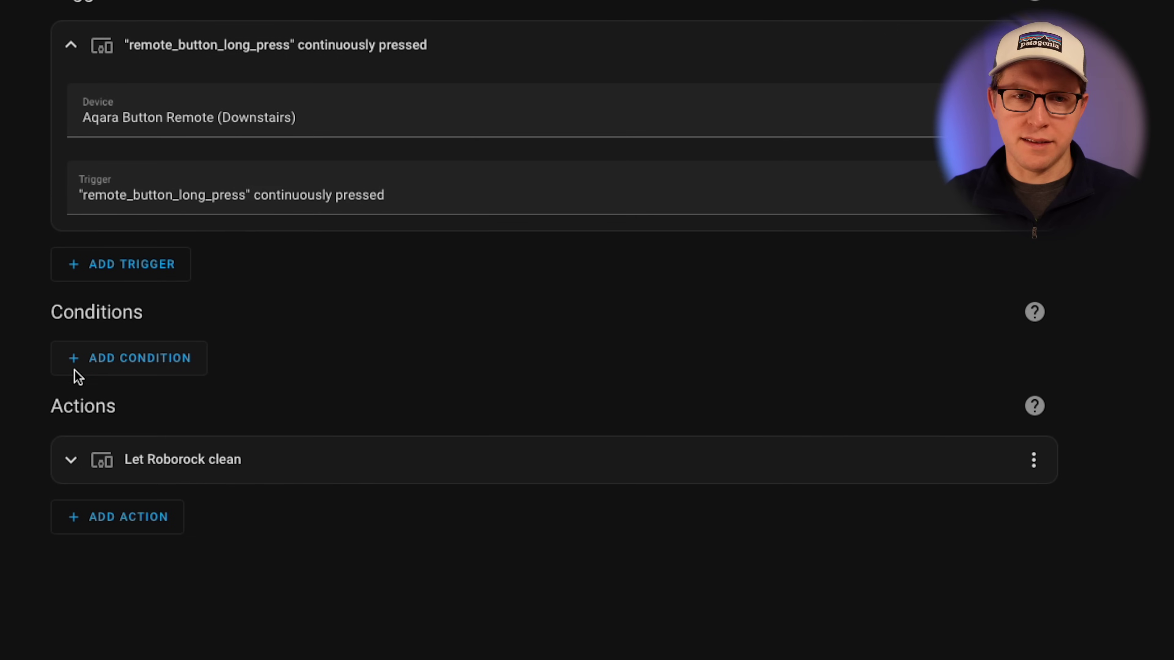
{"action": "left_click", "coordinate": [71, 460]}
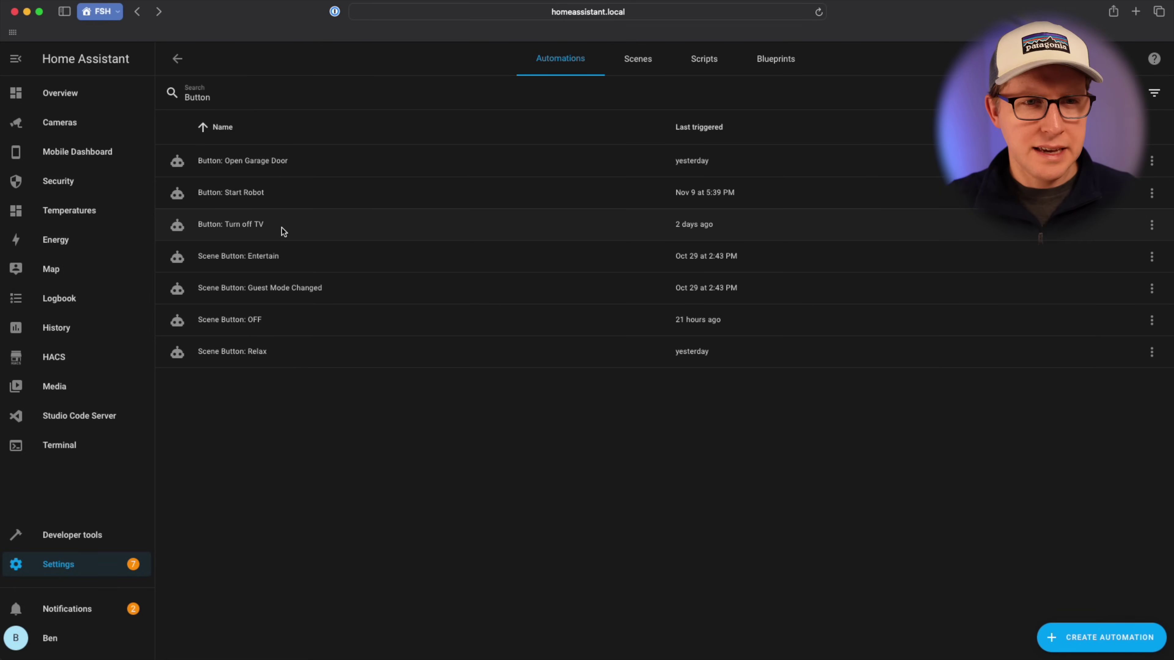
{"action": "left_click", "coordinate": [282, 228]}
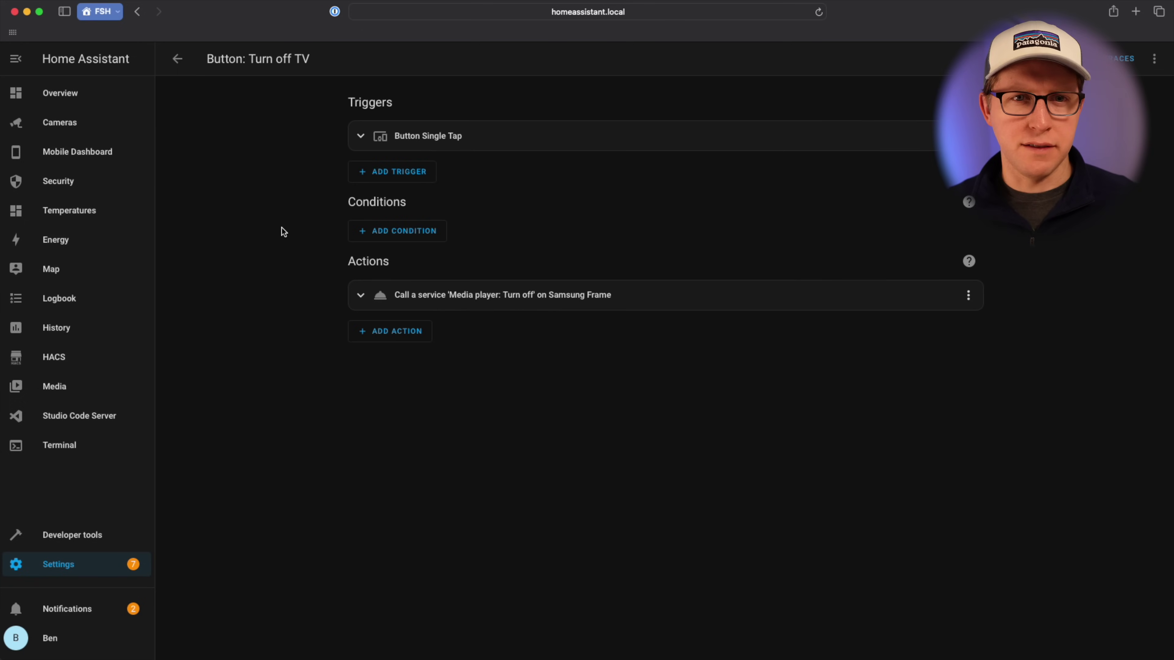
Show the single-tap remote_button_short_press trigger and the Samsung Frame Media player: Turn off action.
{"action": "left_click", "coordinate": [362, 145]}
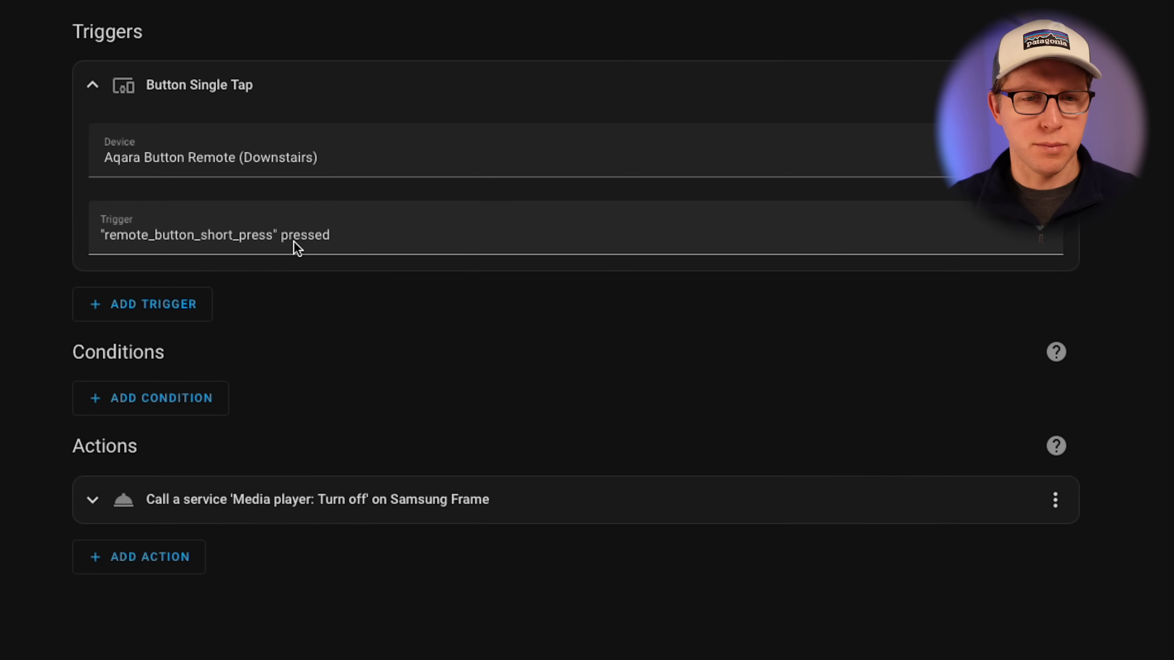
{"action": "left_click", "coordinate": [93, 500]}
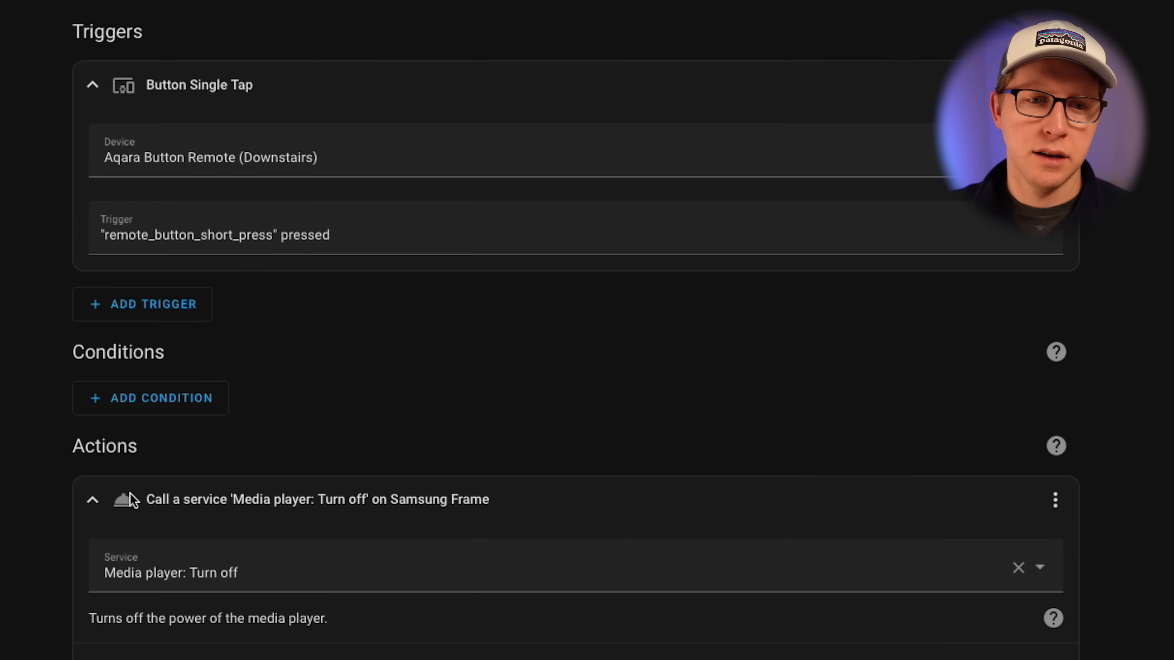